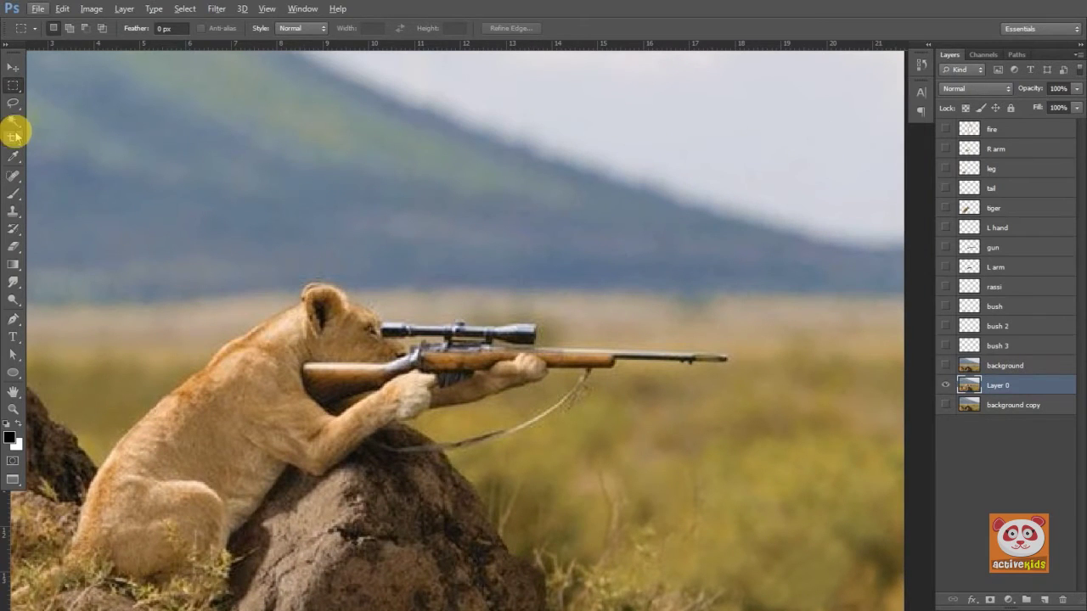
Trace the rifle outline with the Pen tool and turn it into a selection.
{"action": "left_click", "coordinate": [13, 319]}
{"action": "scroll", "coordinate": [728, 360], "scroll_direction": "up", "scroll_amount": 2}
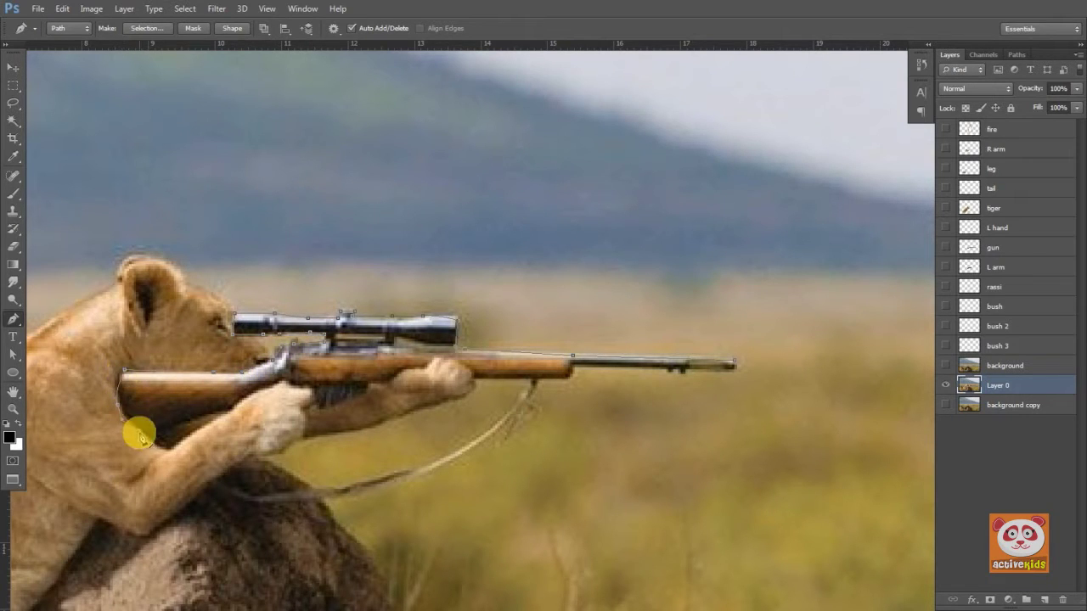
{"action": "left_click", "coordinate": [319, 384]}
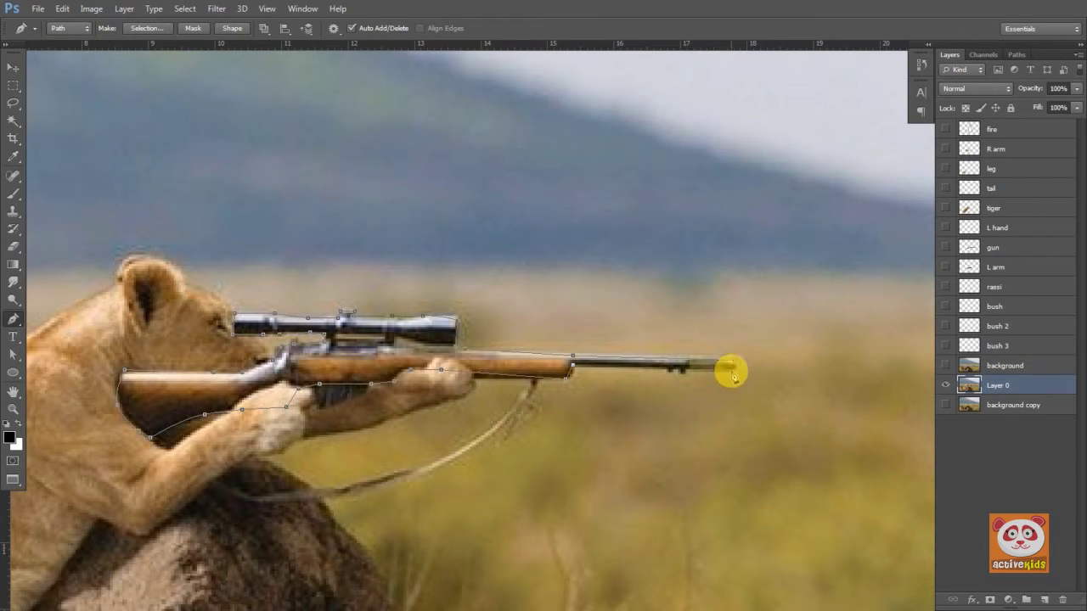
{"action": "key", "text": "ctrl+Return"}
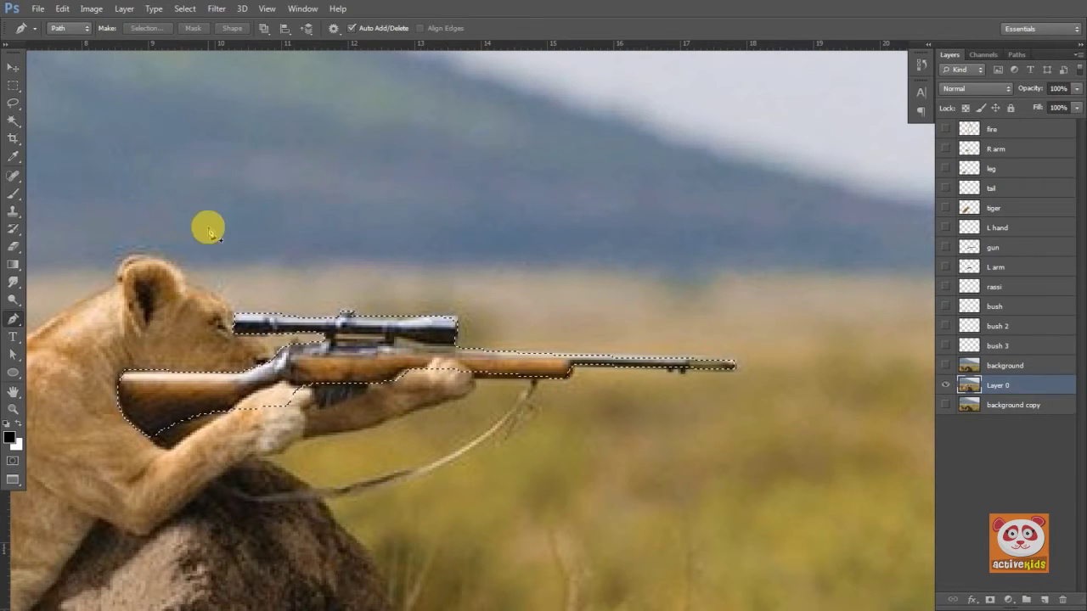
Copy the selected rifle onto a new Layer 1 and hide the other layers.
{"action": "right_click", "coordinate": [386, 391]}
{"action": "left_click", "coordinate": [13, 85]}
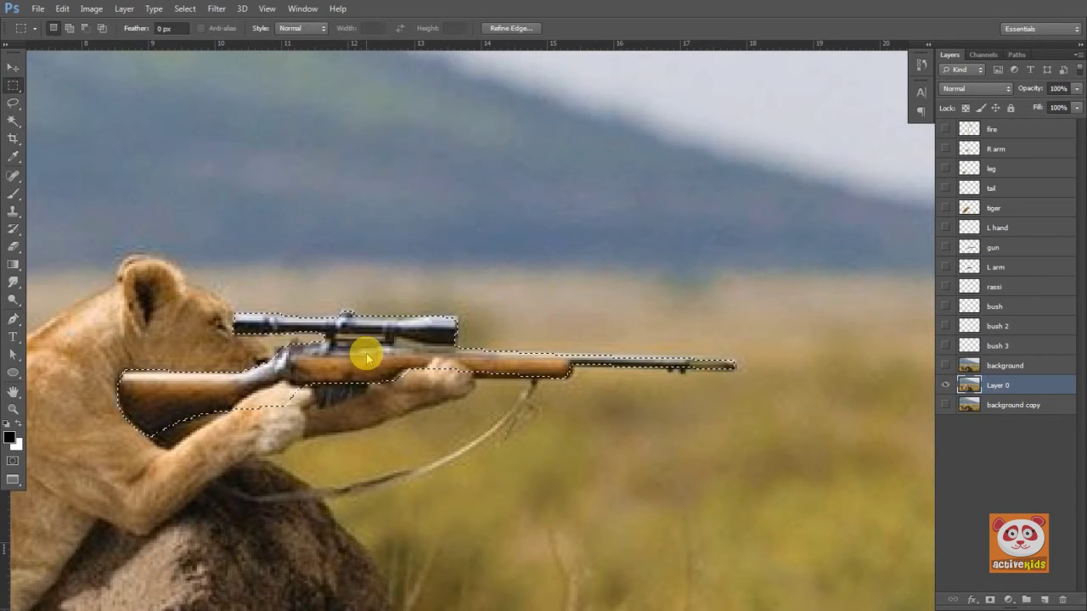
{"action": "right_click", "coordinate": [366, 353]}
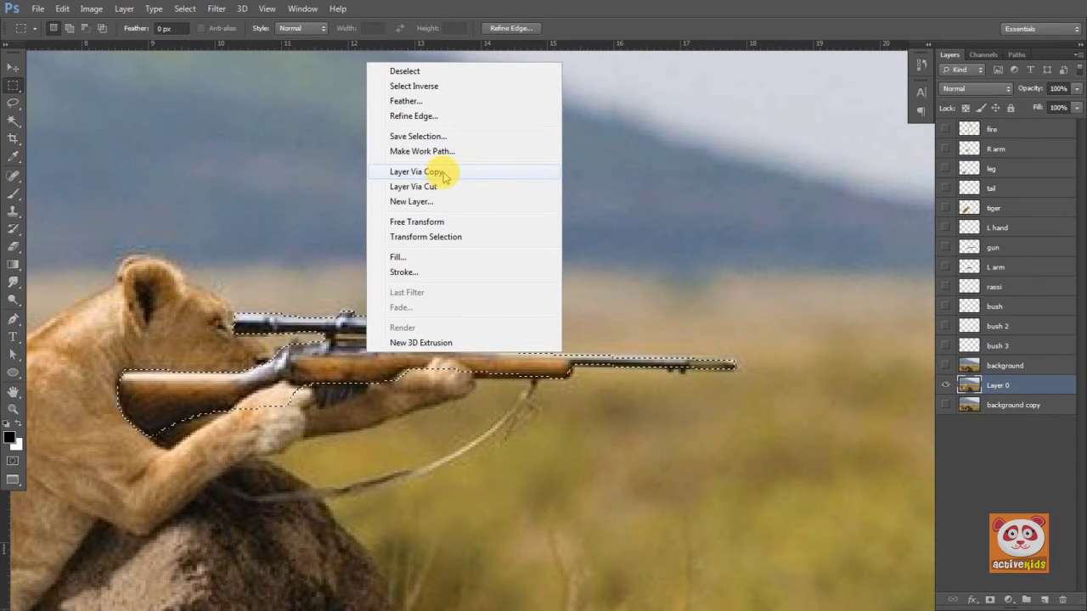
{"action": "left_click", "coordinate": [441, 179]}
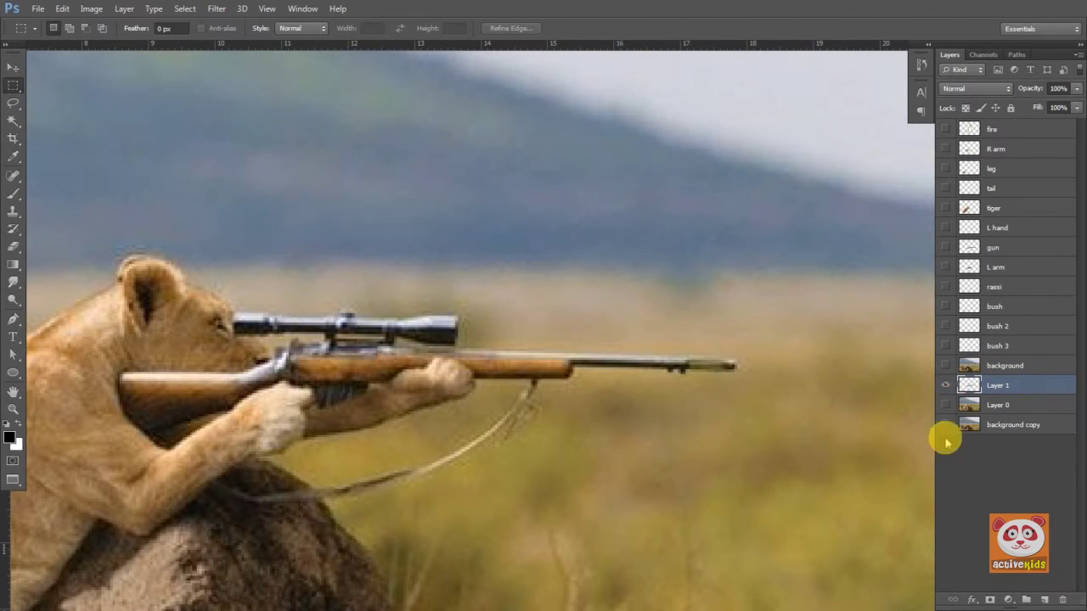
{"action": "left_click", "coordinate": [945, 406]}
{"action": "left_click", "coordinate": [947, 386]}
{"action": "scroll", "coordinate": [191, 248], "scroll_direction": "down", "scroll_amount": 1}
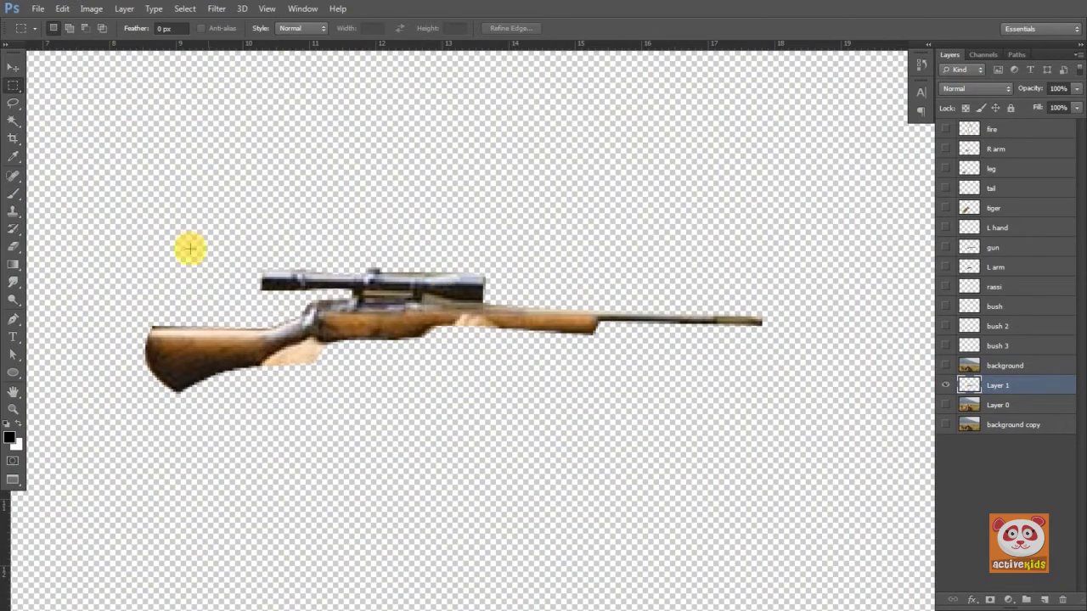
Clone-stamp wood texture at size 12 over the pale patch on the rifle stock.
{"action": "left_click", "coordinate": [13, 210]}
{"action": "scroll", "coordinate": [325, 348], "scroll_direction": "up", "scroll_amount": 1}
{"action": "scroll", "coordinate": [291, 357], "scroll_direction": "up", "scroll_amount": 1}
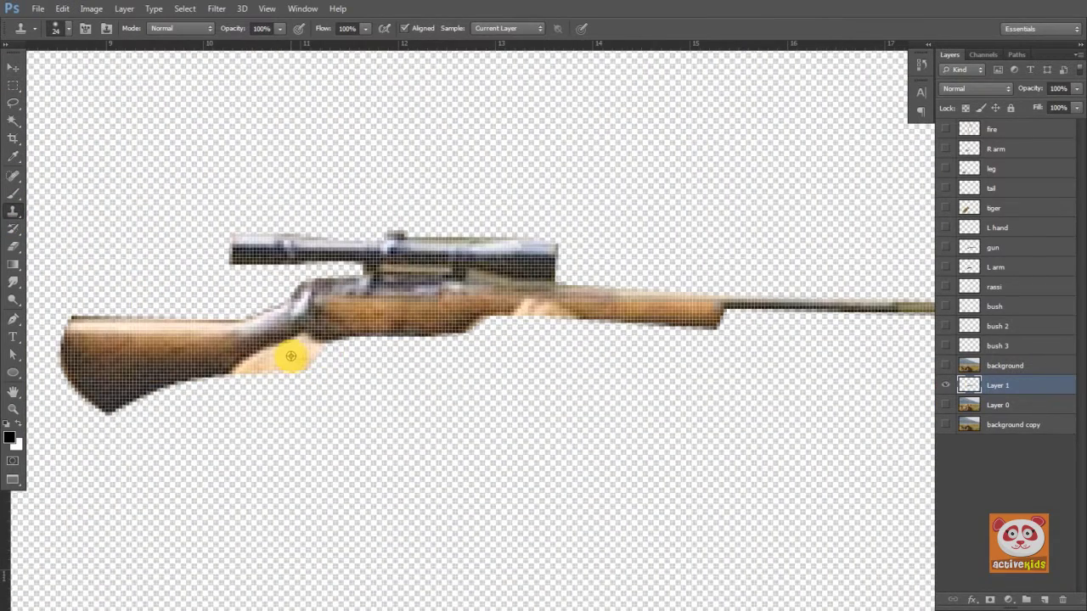
{"action": "key", "text": "bracketleft"}
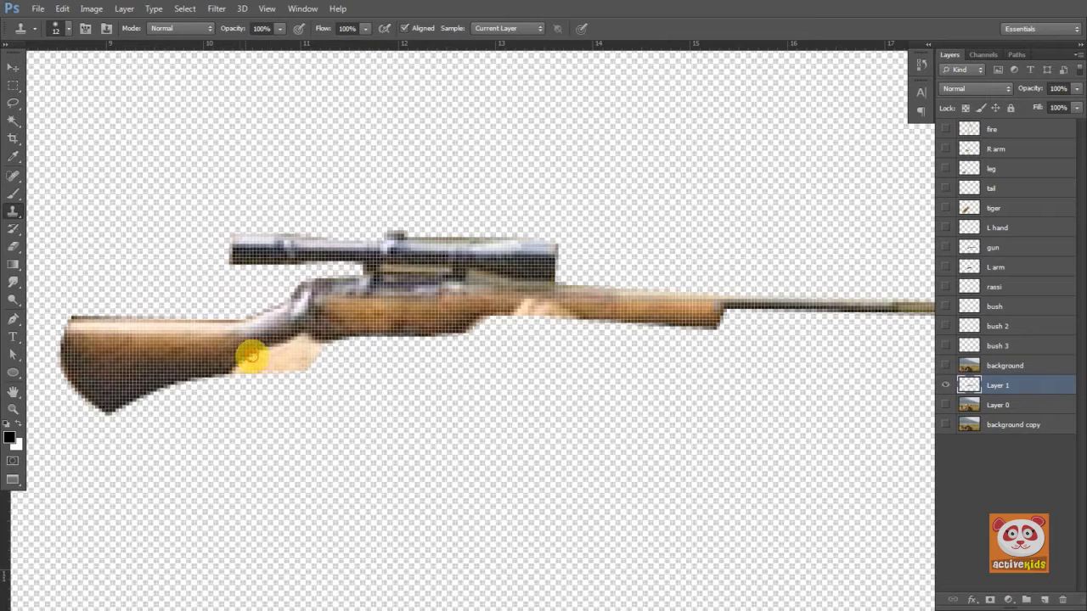
{"action": "left_click_drag", "start_coordinate": [273, 349], "coordinate": [226, 354]}
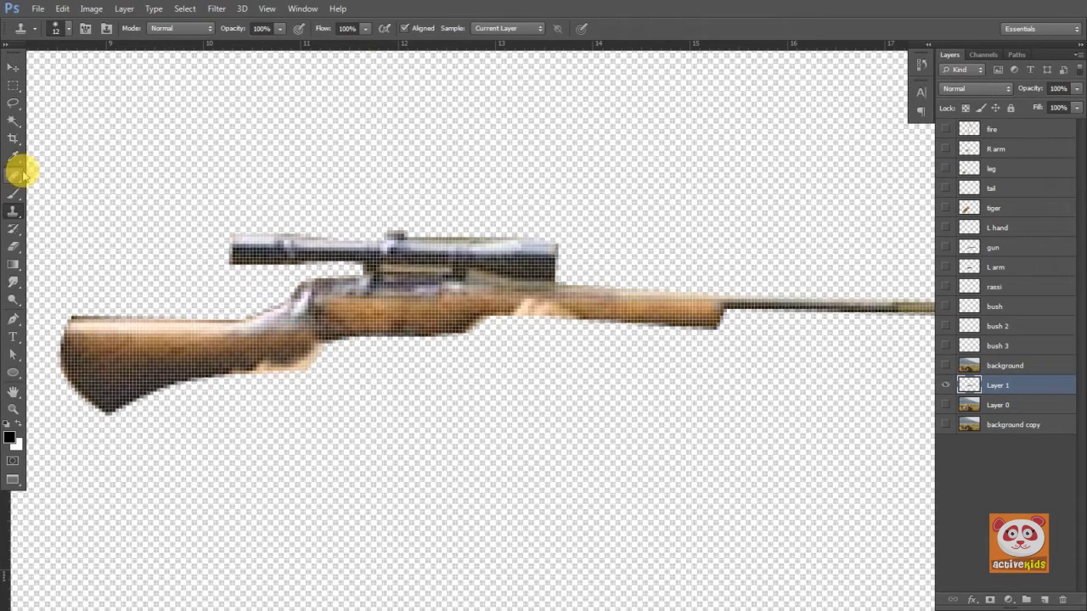
{"action": "left_click", "coordinate": [12, 247]}
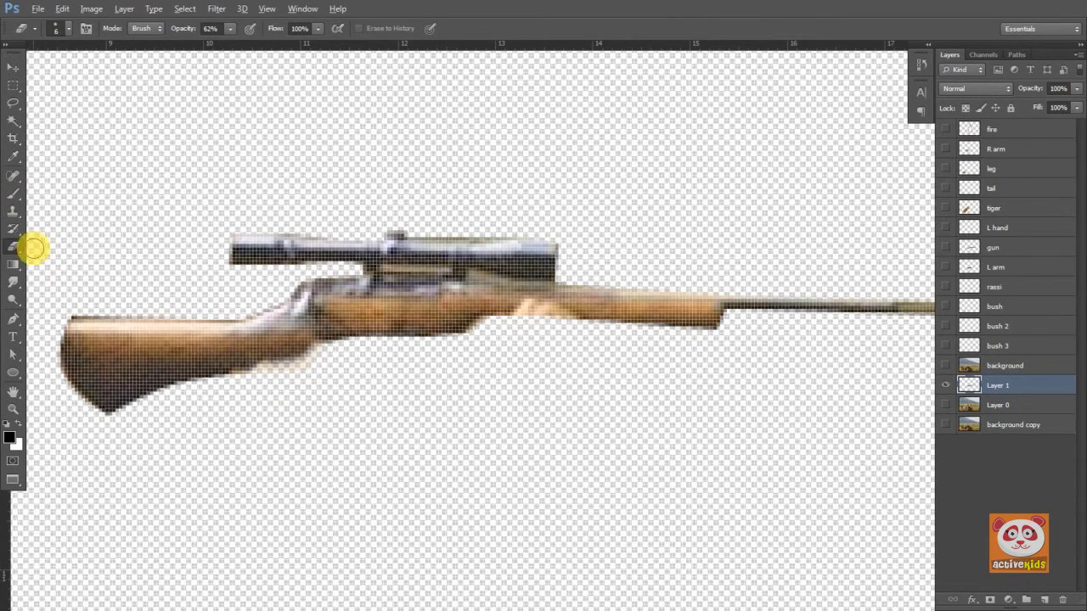
{"action": "left_click", "coordinate": [13, 210]}
Erase the leftover fur beneath the scope with a size 2 eraser.
{"action": "scroll", "coordinate": [504, 288], "scroll_direction": "down", "scroll_amount": 1}
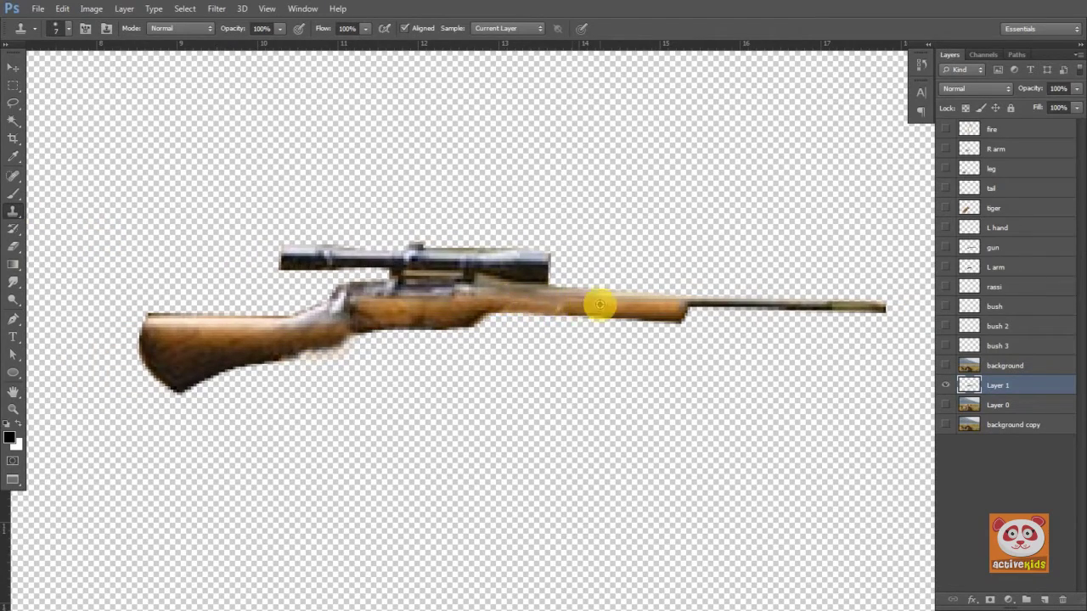
{"action": "scroll", "coordinate": [272, 340], "scroll_direction": "down", "scroll_amount": 1}
{"action": "scroll", "coordinate": [436, 286], "scroll_direction": "up", "scroll_amount": 1}
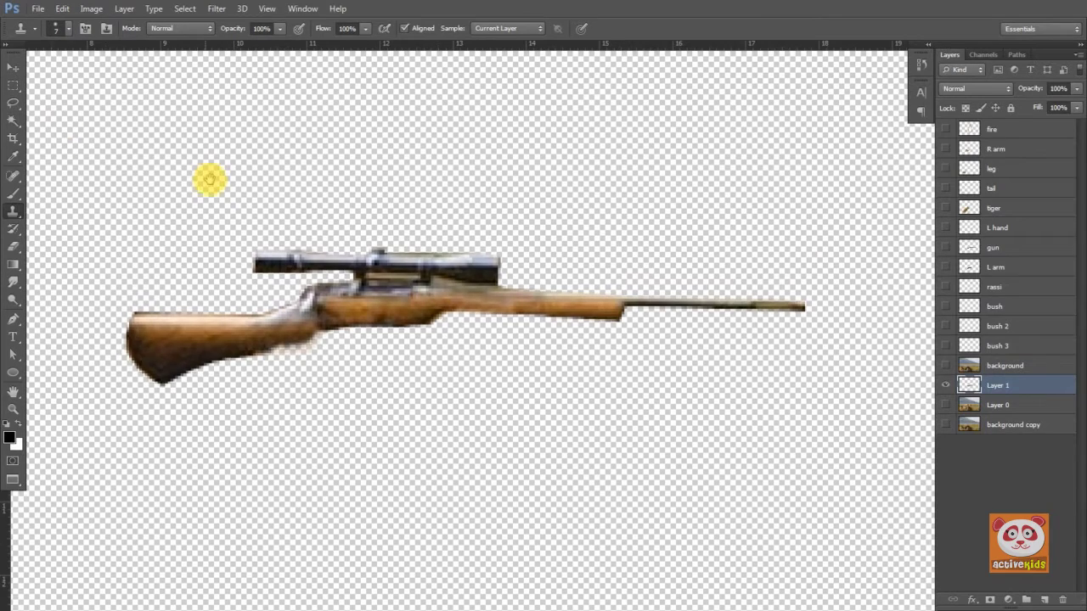
{"action": "key", "text": "e"}
{"action": "key", "text": "bracketleft"}
{"action": "key", "text": "bracketleft"}
{"action": "key", "text": "bracketleft"}
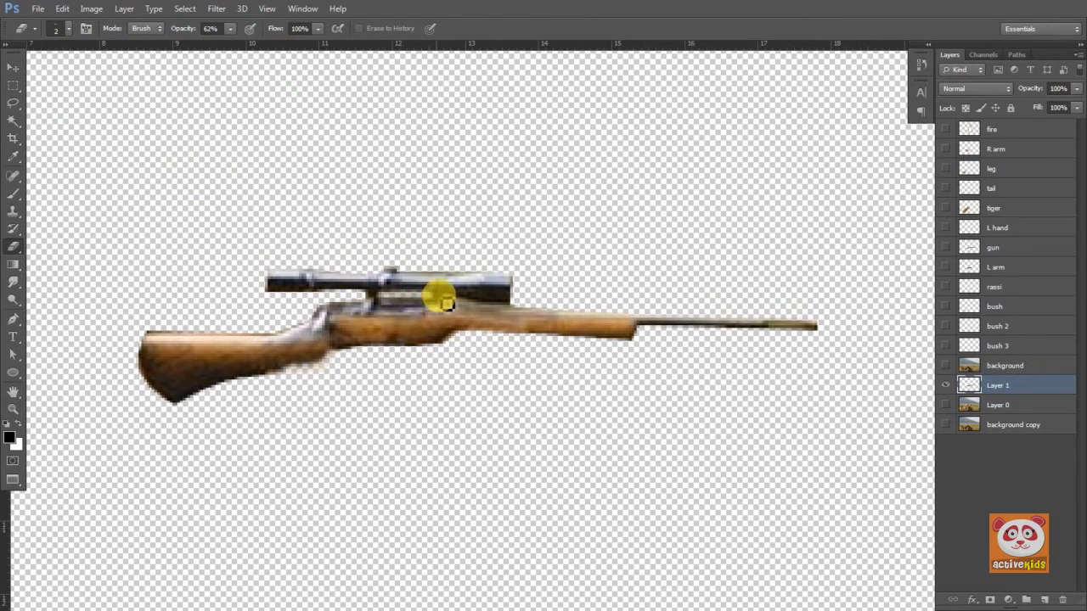
{"action": "scroll", "coordinate": [444, 308], "scroll_direction": "left", "scroll_amount": 1}
{"action": "left_click_drag", "start_coordinate": [448, 311], "coordinate": [516, 316]}
{"action": "left_click", "coordinate": [946, 386]}
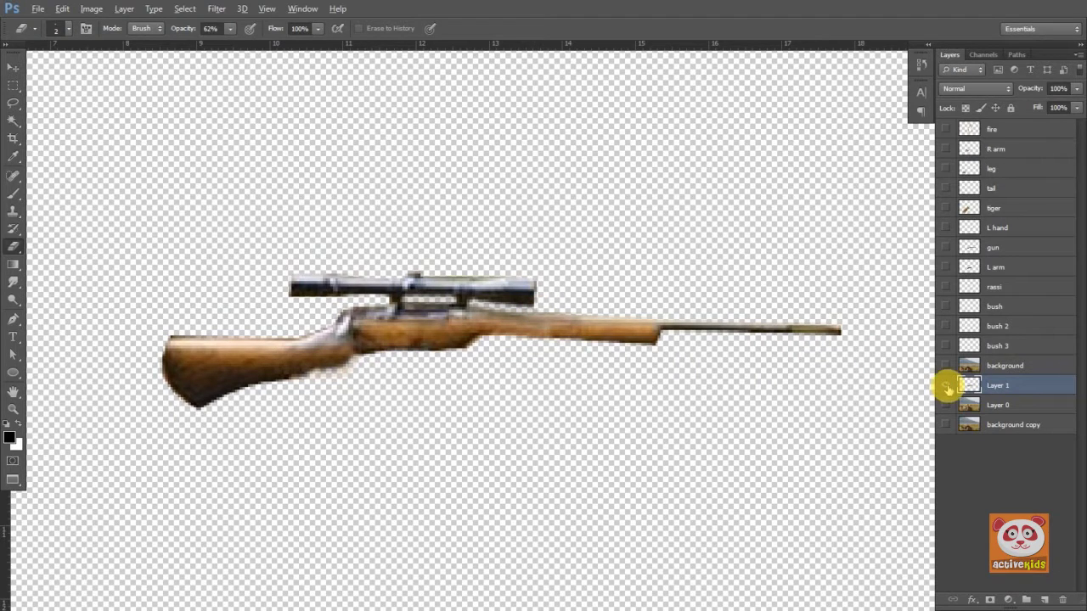
Compare the cleaned rifle against the photo, then delete the rifle copy layer.
{"action": "left_click", "coordinate": [947, 405]}
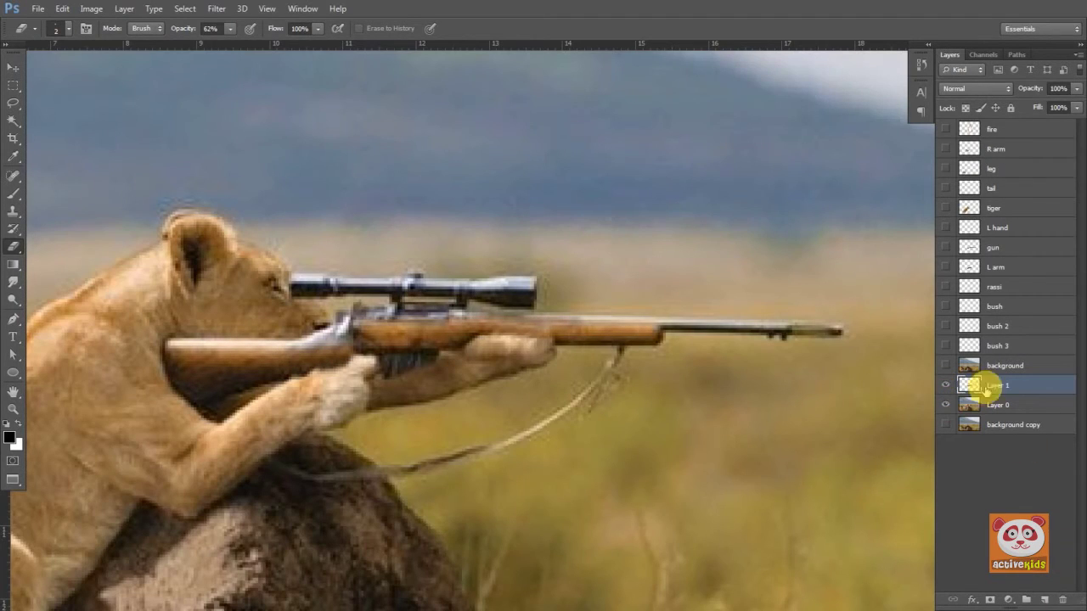
{"action": "left_click", "coordinate": [947, 385]}
{"action": "left_click", "coordinate": [946, 386]}
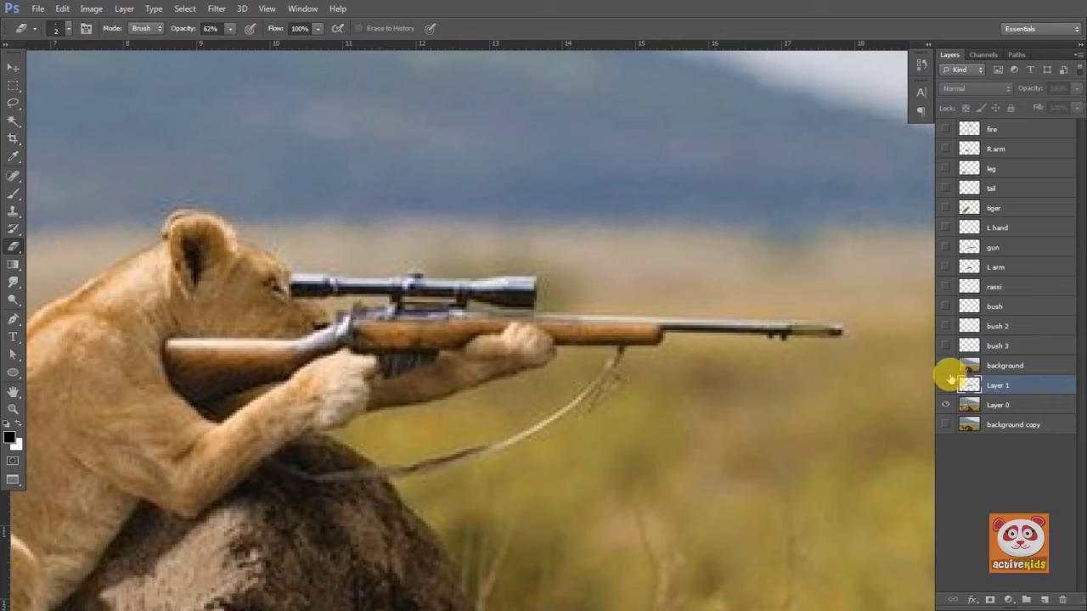
{"action": "left_click", "coordinate": [946, 405]}
{"action": "left_click", "coordinate": [1063, 599]}
Show the bush 3, bush 2, bush, rassi rope, L arm and gun layers.
{"action": "left_click", "coordinate": [946, 346]}
{"action": "scroll", "coordinate": [680, 346], "scroll_direction": "down", "scroll_amount": 3}
{"action": "left_click", "coordinate": [946, 327]}
{"action": "left_click", "coordinate": [946, 307]}
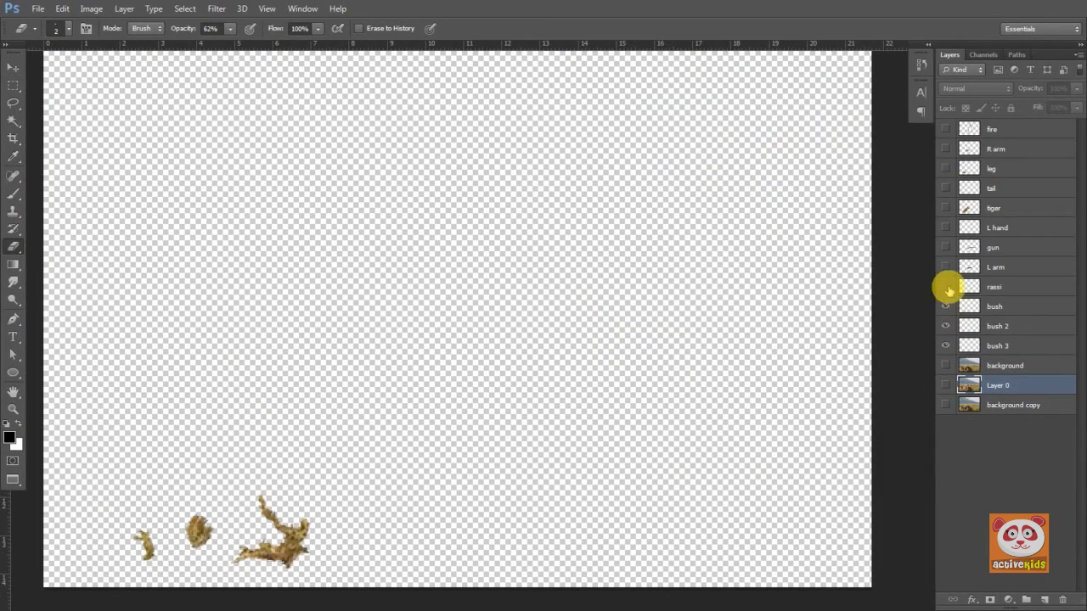
{"action": "left_click", "coordinate": [946, 287]}
{"action": "left_click", "coordinate": [946, 267]}
{"action": "left_click", "coordinate": [946, 247]}
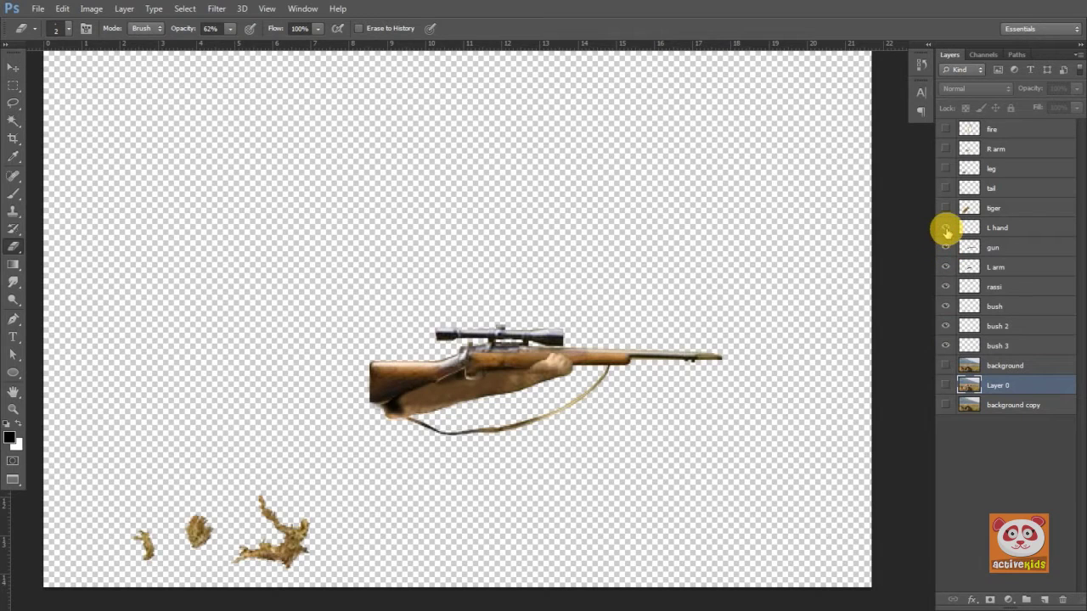
Show the tiger body, leg, R arm and background layers, then hide every layer.
{"action": "left_click", "coordinate": [946, 208]}
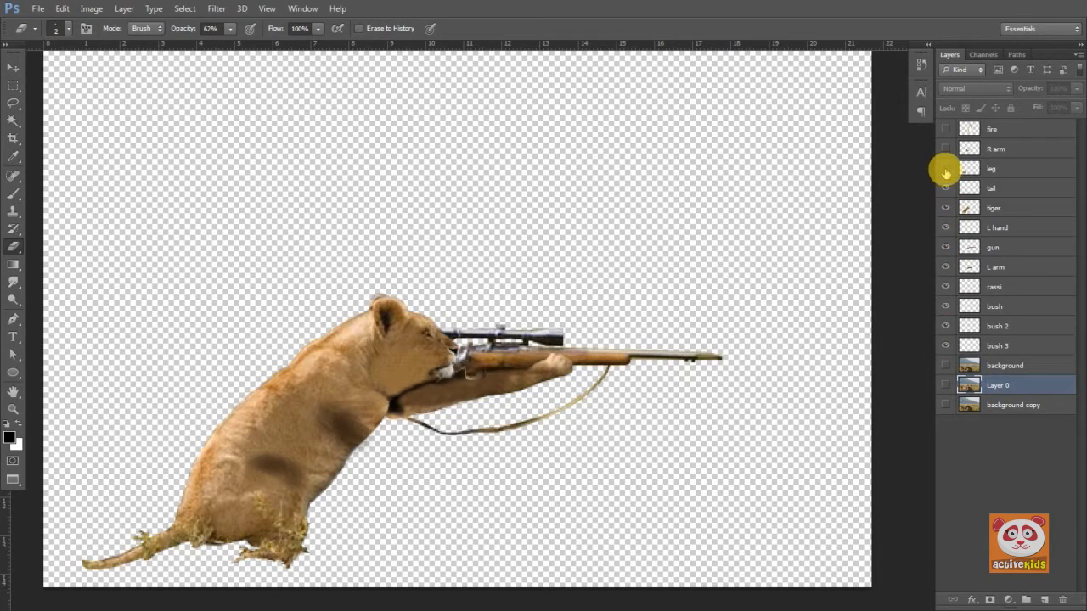
{"action": "left_click", "coordinate": [946, 169]}
{"action": "left_click", "coordinate": [946, 148]}
{"action": "scroll", "coordinate": [553, 274], "scroll_direction": "down", "scroll_amount": 1}
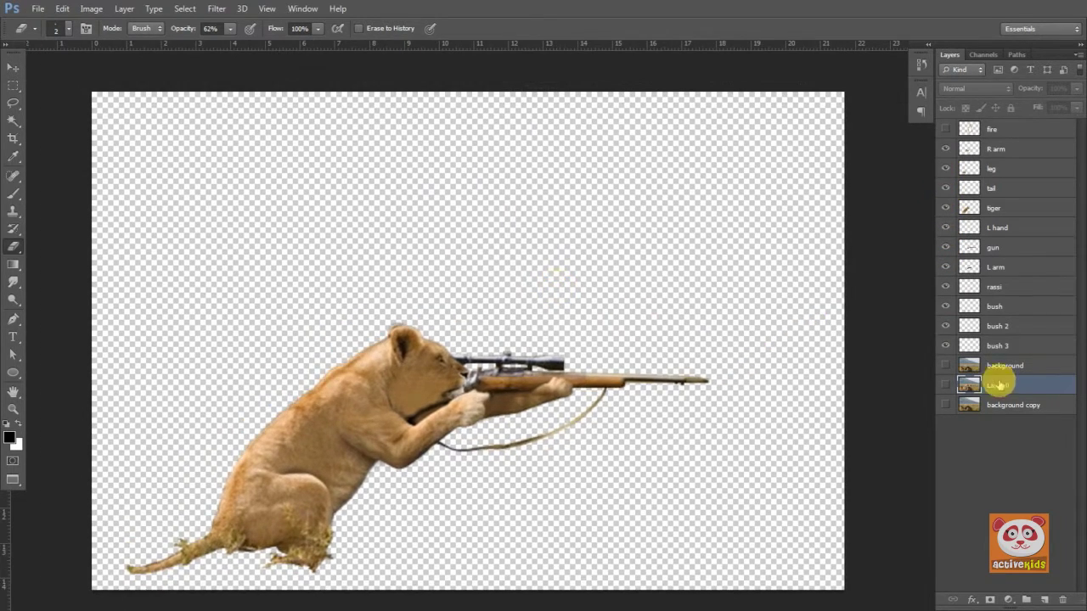
{"action": "left_click", "coordinate": [946, 366]}
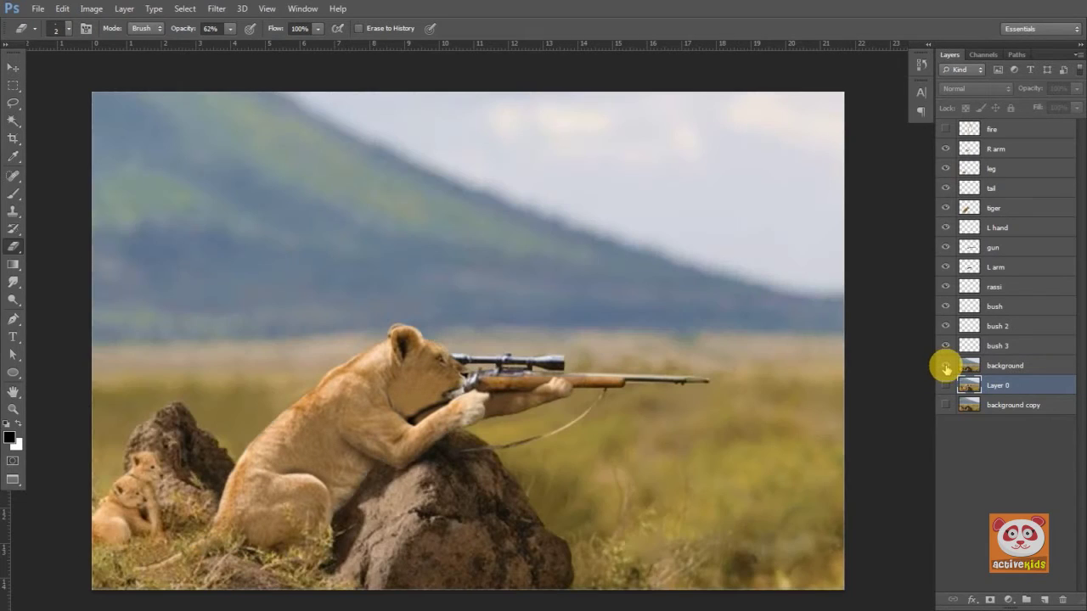
{"action": "key", "text": "v"}
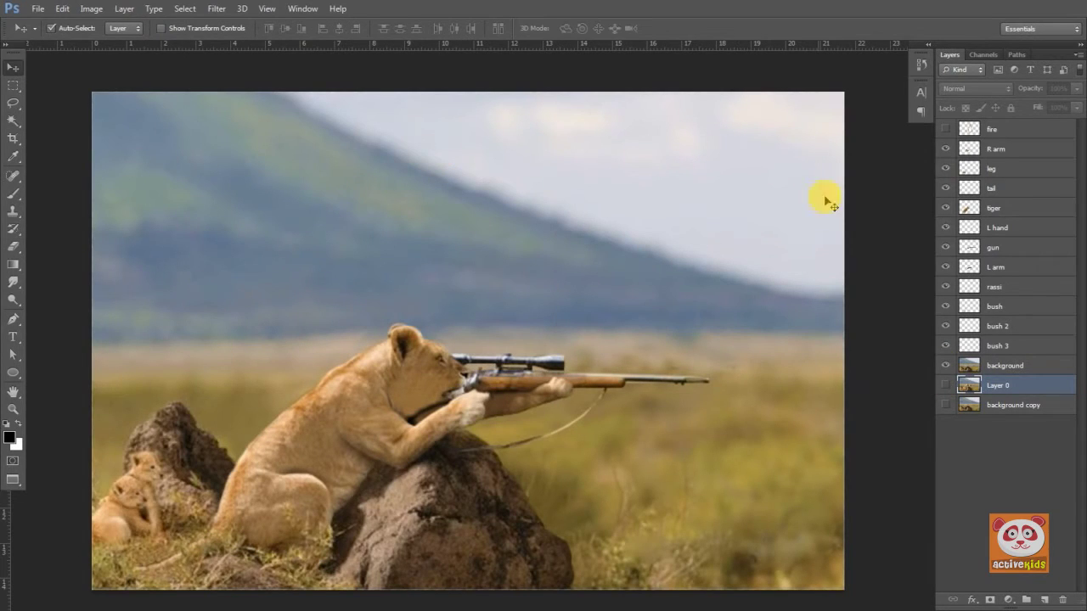
{"action": "left_click_drag", "start_coordinate": [946, 151], "coordinate": [946, 384]}
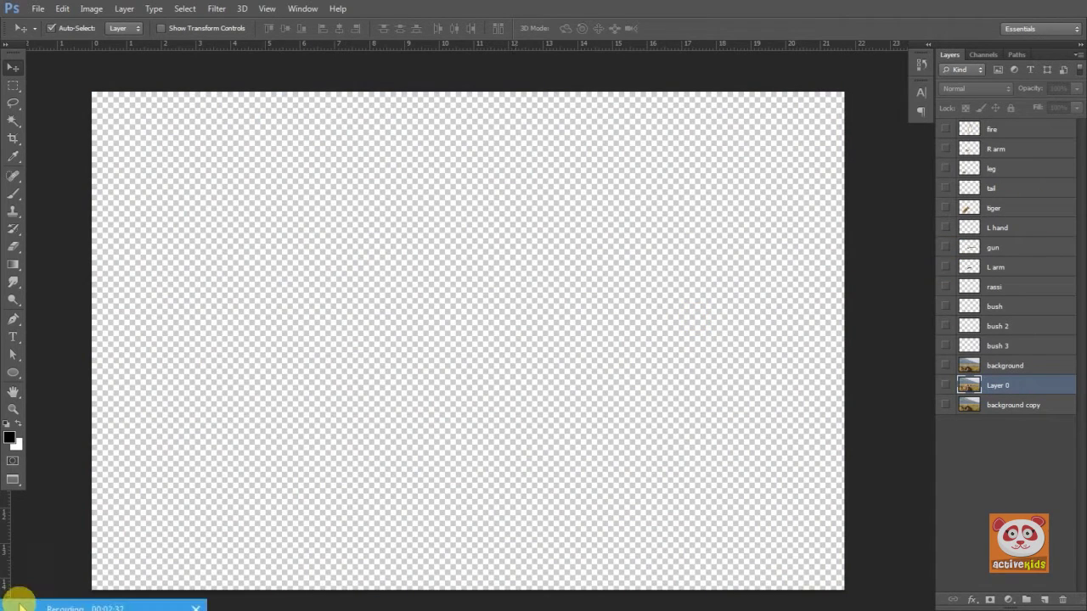
Open the fire image, unlock its layer and drag it into the lioness document.
{"action": "left_click", "coordinate": [38, 8]}
{"action": "left_click", "coordinate": [47, 37]}
{"action": "left_click", "coordinate": [720, 490]}
{"action": "left_click", "coordinate": [1037, 130]}
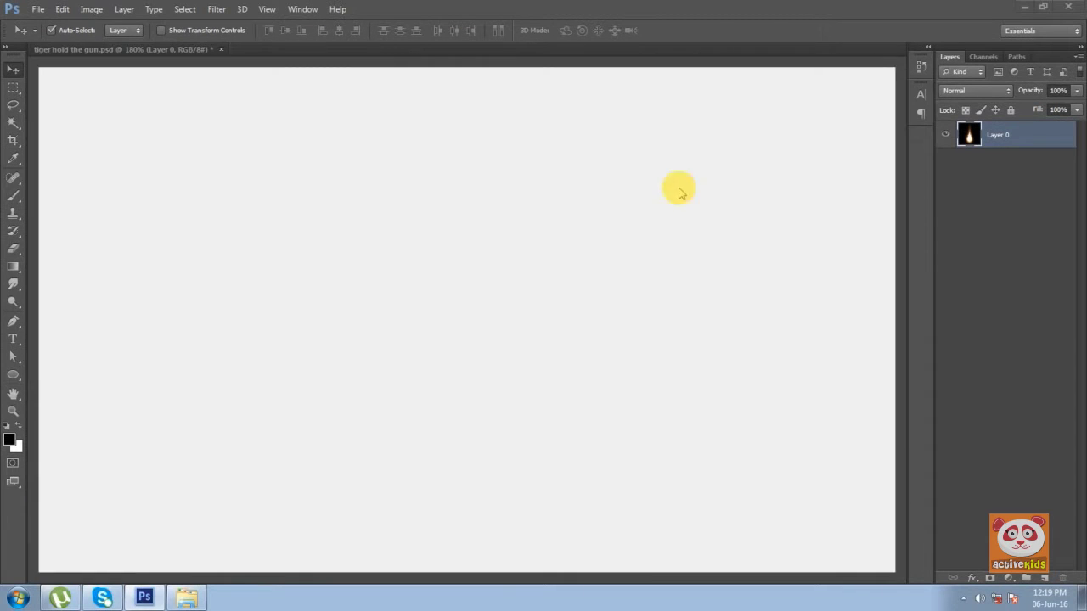
{"action": "left_click_drag", "start_coordinate": [505, 286], "coordinate": [280, 280]}
{"action": "left_click", "coordinate": [826, 124]}
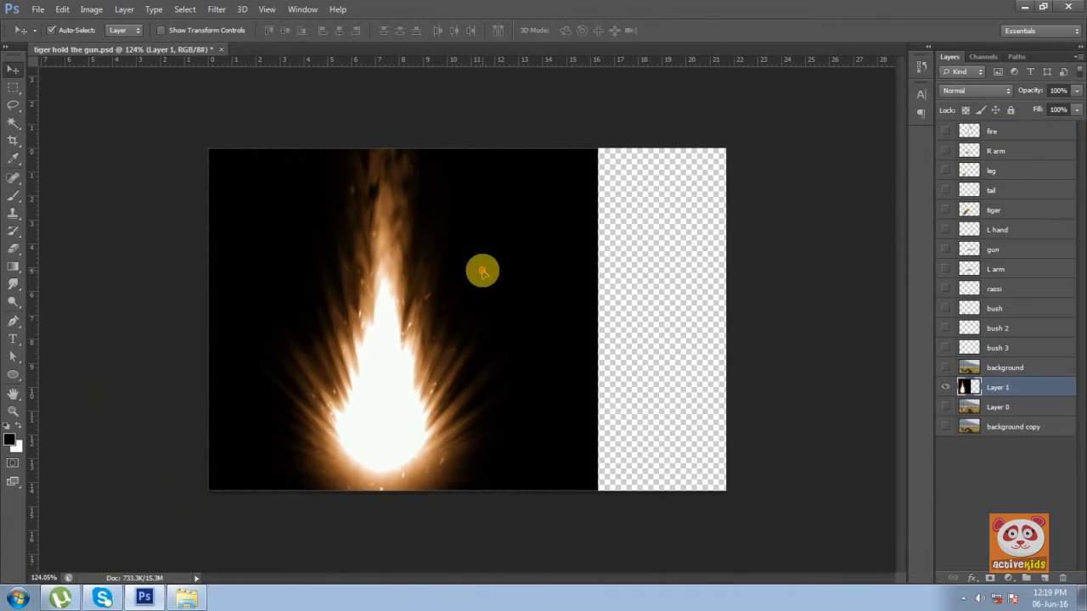
Scale the fire layer down, shift it right, and Magic Wand-select its black surroundings.
{"action": "key", "text": "ctrl+t"}
{"action": "left_click_drag", "start_coordinate": [611, 92], "coordinate": [536, 170]}
{"action": "left_click_drag", "start_coordinate": [450, 238], "coordinate": [498, 260]}
{"action": "key", "text": "Return"}
{"action": "key", "text": "ctrl+plus"}
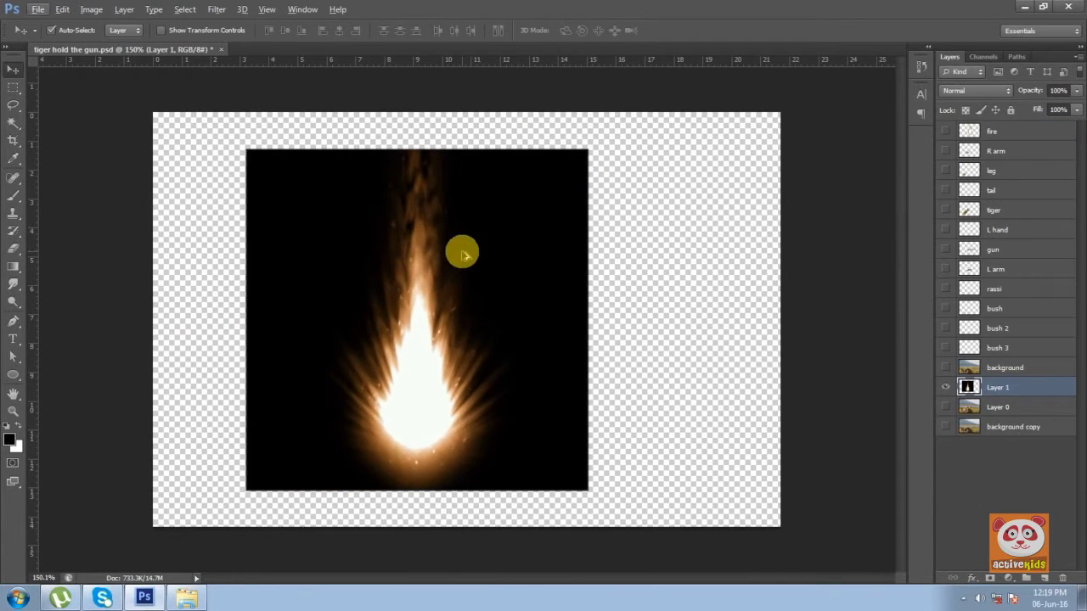
{"action": "left_click", "coordinate": [12, 126]}
{"action": "left_click", "coordinate": [514, 279]}
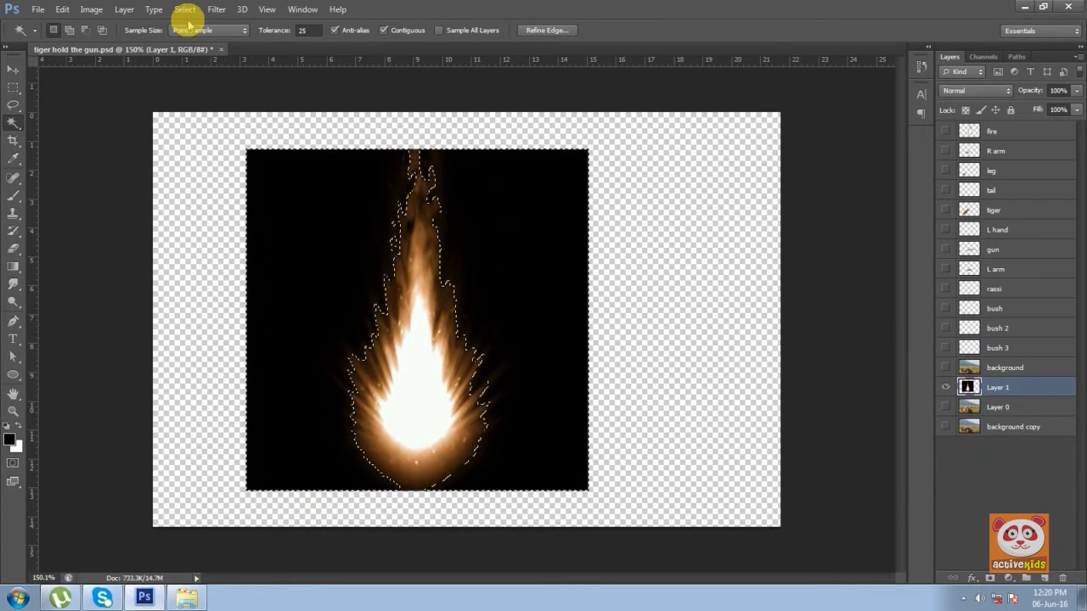
Select the fire with Color Range using a widened fuzziness.
{"action": "left_click", "coordinate": [217, 9]}
{"action": "mouse_move", "coordinate": [185, 9]}
{"action": "left_click", "coordinate": [200, 124]}
{"action": "left_click_drag", "start_coordinate": [755, 173], "coordinate": [835, 176]}
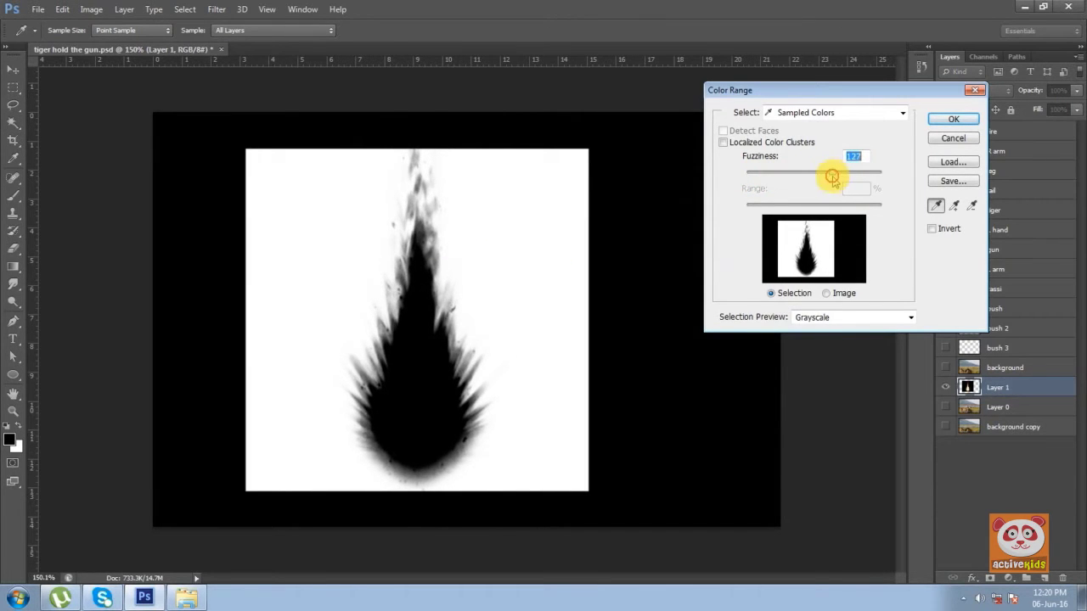
{"action": "left_click", "coordinate": [953, 119]}
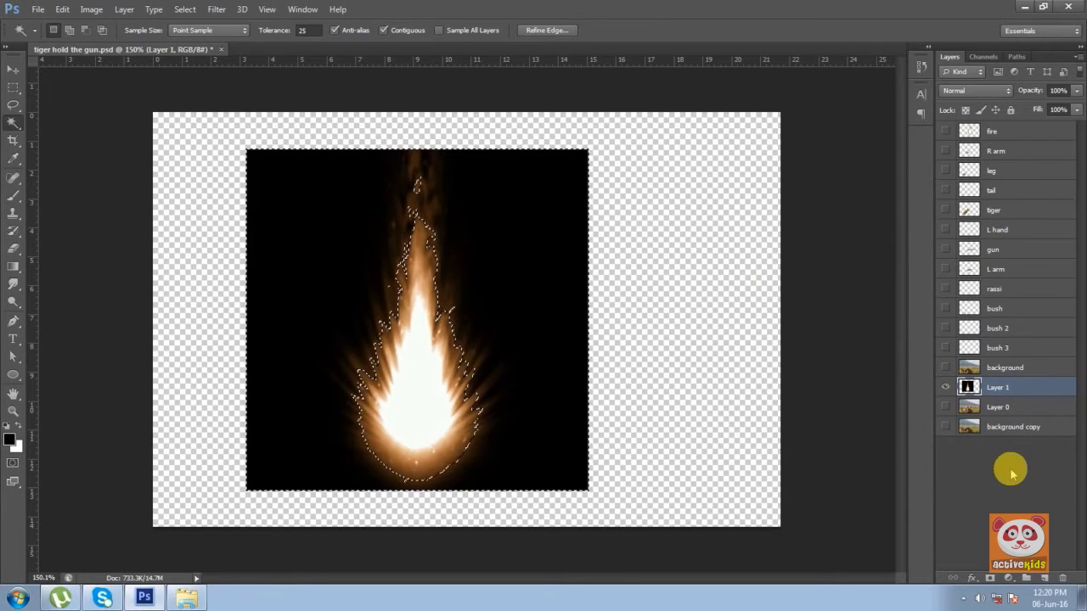
Invert the selection, delete the black background, and set the Eraser to size 116.
{"action": "key", "text": "ctrl+shift+i"}
{"action": "key", "text": "ctrl+shift+u"}
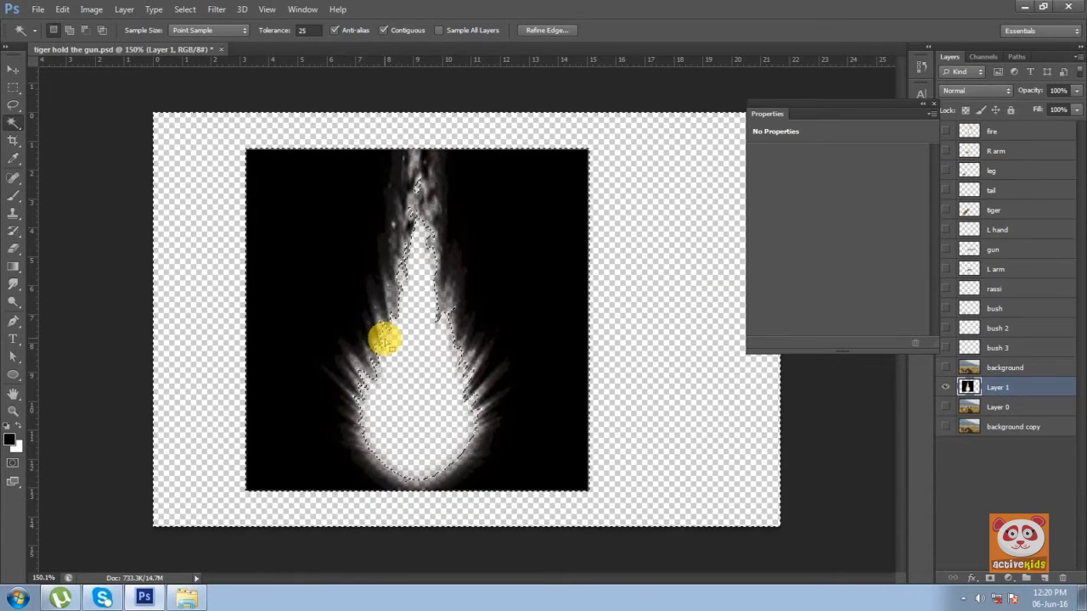
{"action": "key", "text": "ctrl+z"}
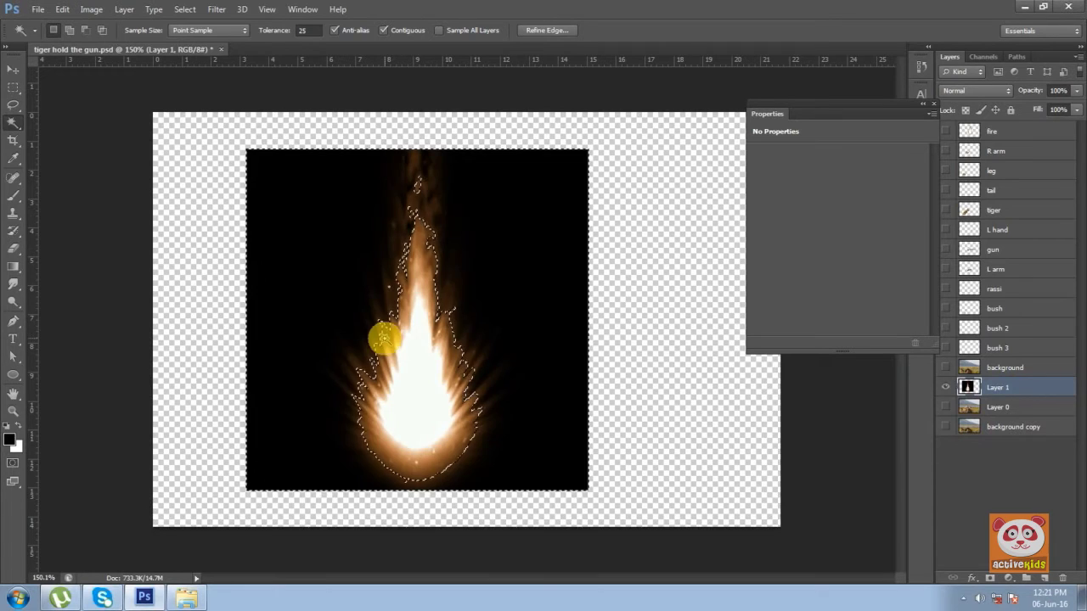
{"action": "key", "text": "Delete"}
{"action": "key", "text": "ctrl+d"}
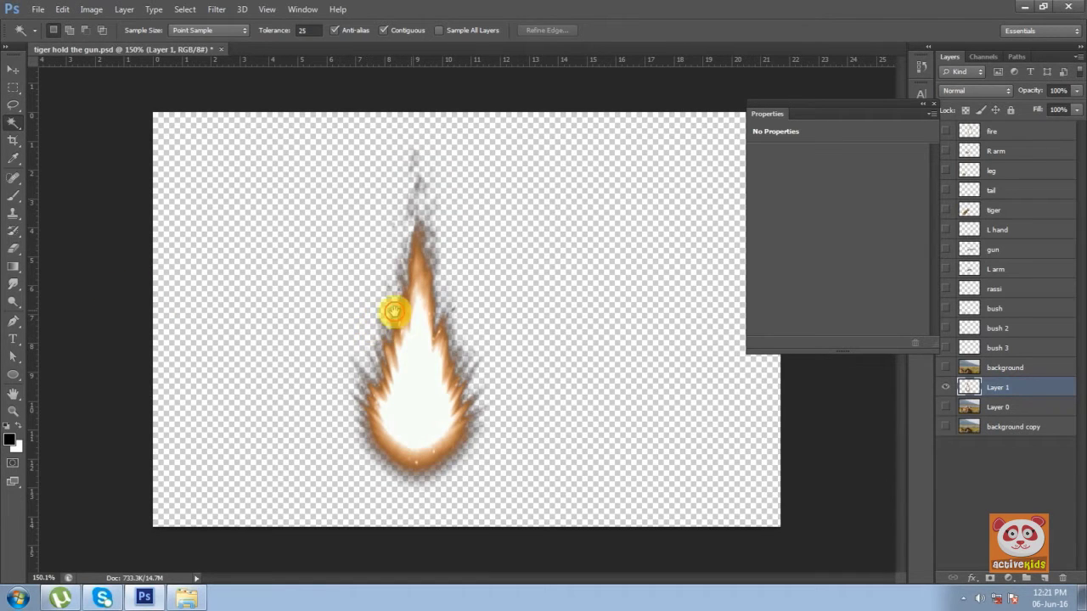
{"action": "left_click_drag", "start_coordinate": [394, 312], "coordinate": [311, 315]}
{"action": "key", "text": "e"}
{"action": "key", "text": "bracketright"}
{"action": "key", "text": "bracketright"}
{"action": "key", "text": "bracketright"}
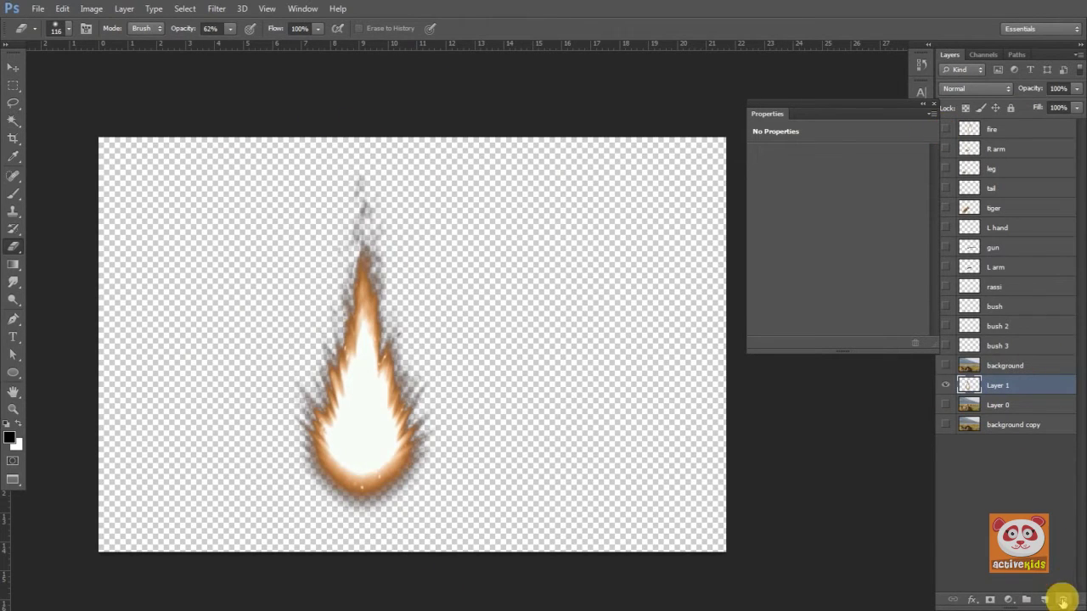
Delete Layer 1, show the fire, R arm, leg, tail and tiger layers, and hide Layer 0.
{"action": "left_click", "coordinate": [1062, 600]}
{"action": "left_click", "coordinate": [945, 129]}
{"action": "key", "text": "v"}
{"action": "left_click", "coordinate": [388, 376]}
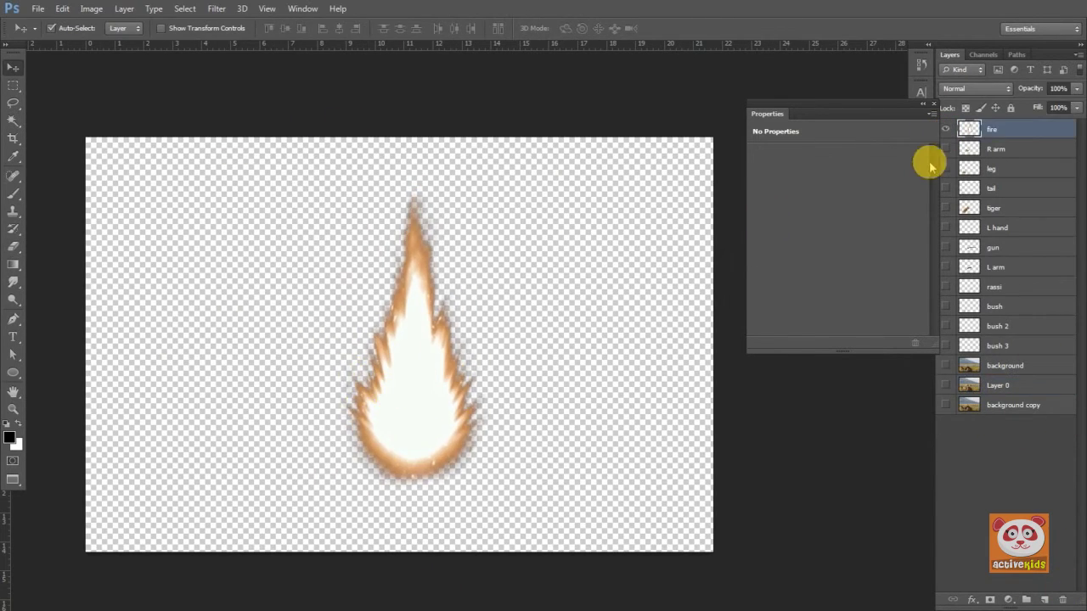
{"action": "left_click_drag", "start_coordinate": [946, 149], "coordinate": [947, 388]}
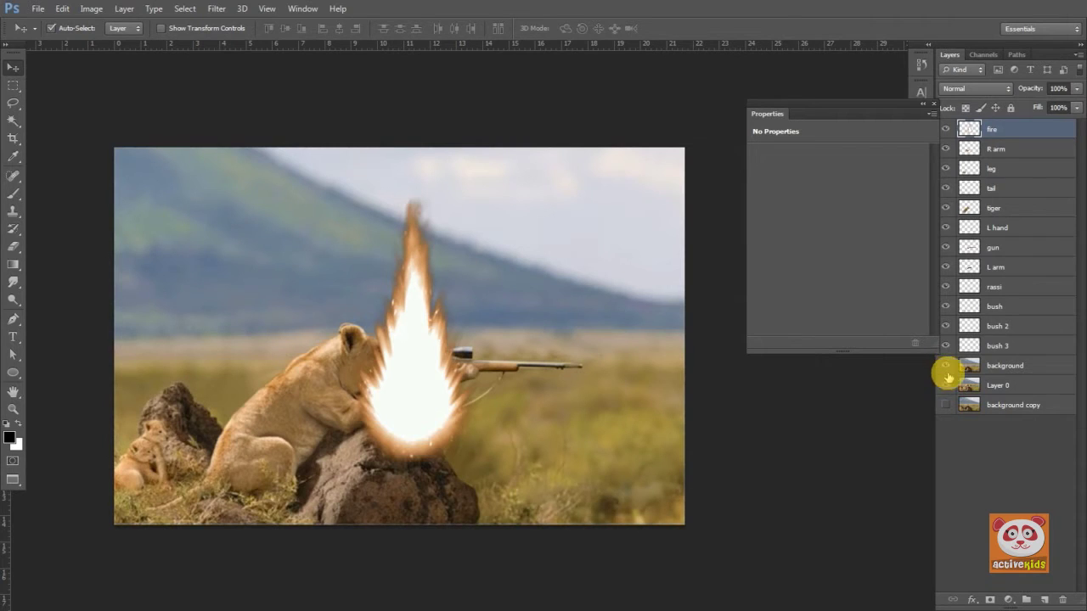
{"action": "left_click", "coordinate": [947, 386]}
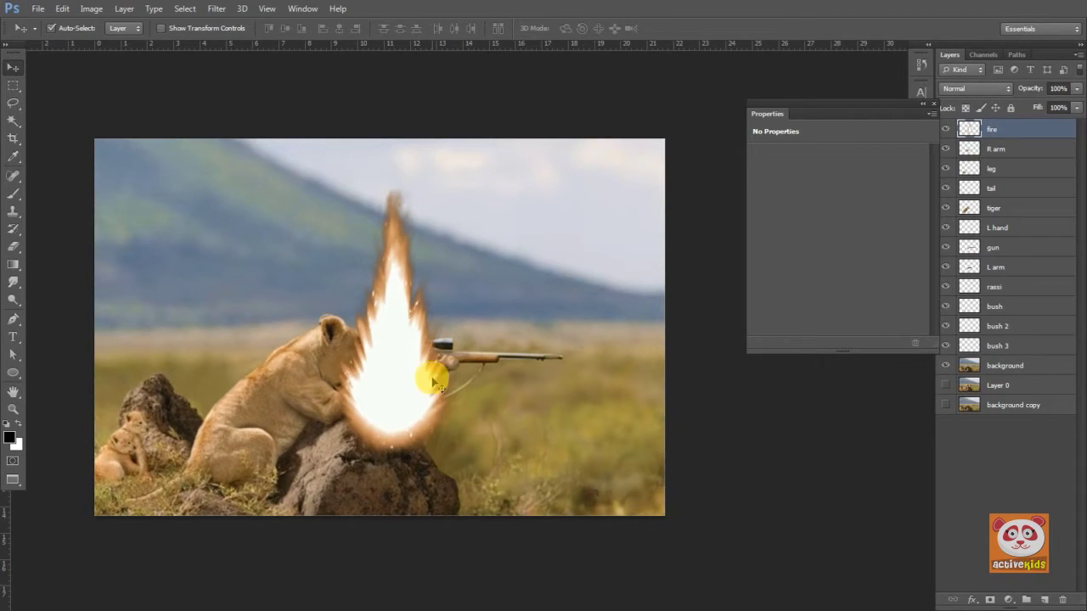
Switch over from Photoshop to the Anime Studio Pro window.
{"action": "key", "text": "super"}
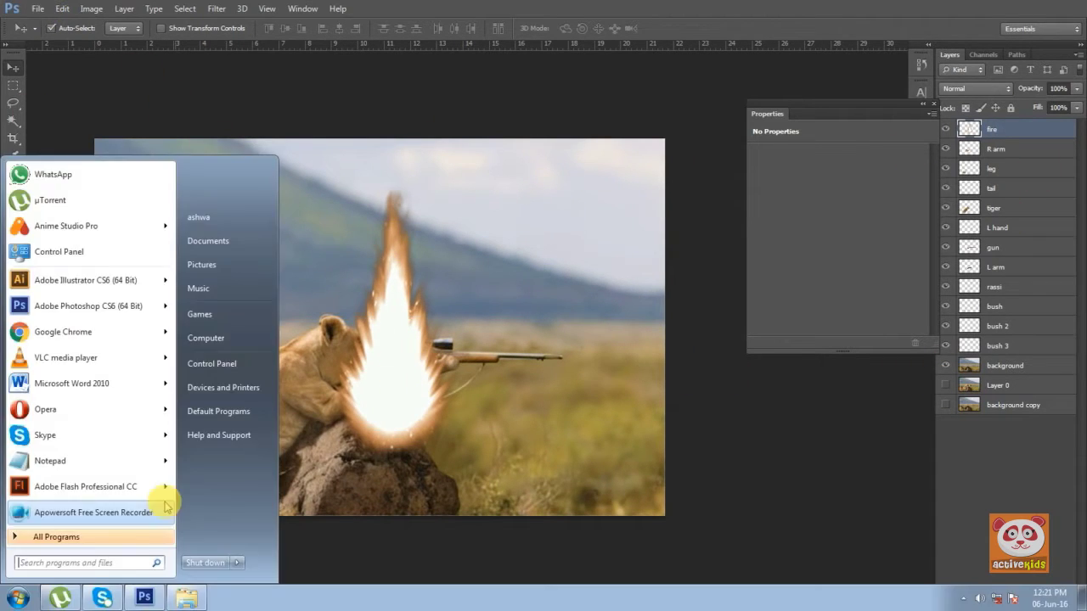
{"action": "key", "text": "Escape"}
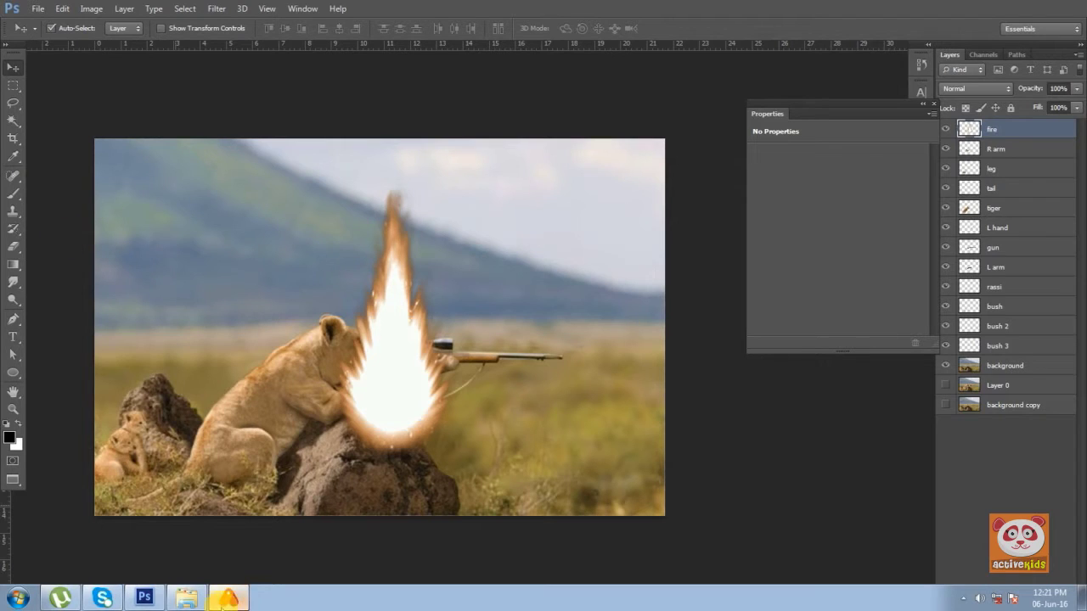
{"action": "key", "text": "alt+Tab"}
{"action": "key", "text": "alt+Tab"}
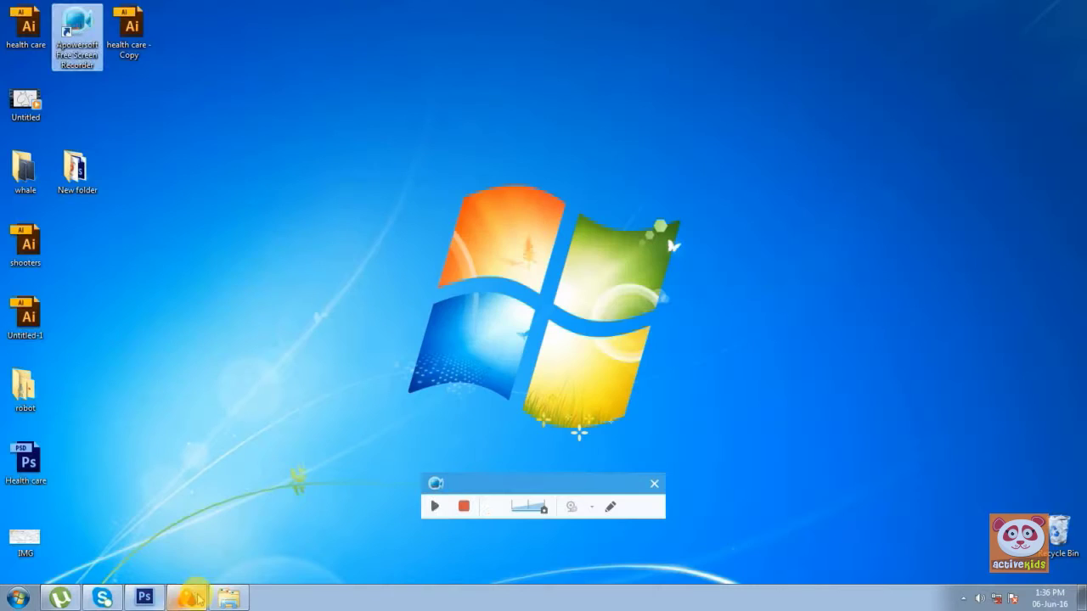
{"action": "left_click", "coordinate": [190, 598]}
{"action": "mouse_move", "coordinate": [523, 482]}
{"action": "left_mouse_down"}
{"action": "mouse_move", "coordinate": [575, 522]}
{"action": "mouse_move", "coordinate": [716, 526]}
{"action": "left_mouse_up"}
Open 'loiness shoot the gun', importing its Photoshop layers individually.
{"action": "left_click", "coordinate": [12, 22]}
{"action": "left_click", "coordinate": [23, 76]}
{"action": "left_click", "coordinate": [182, 108]}
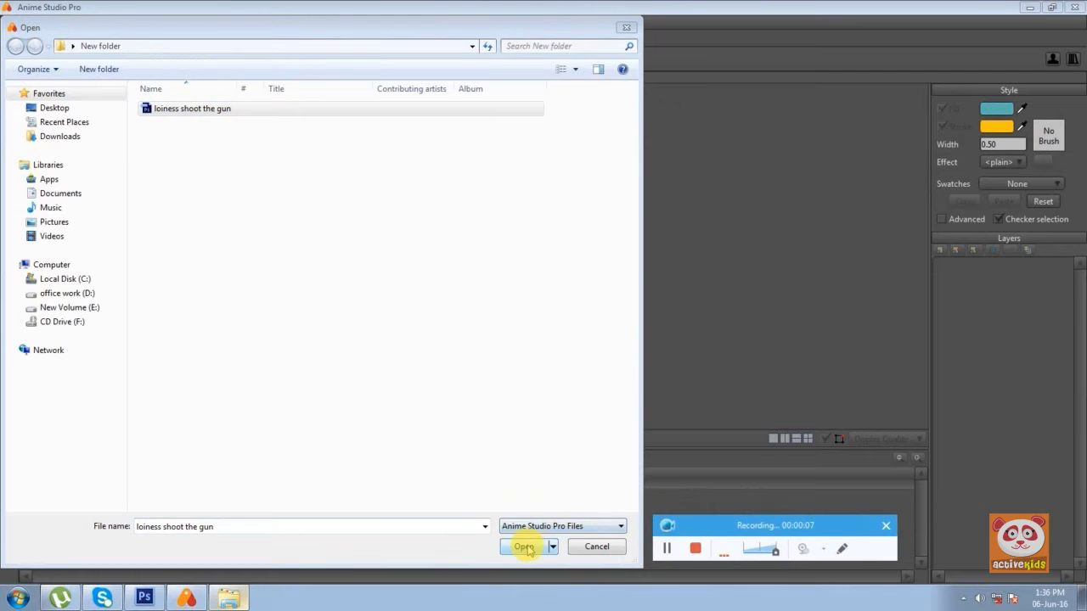
{"action": "left_click", "coordinate": [530, 547]}
{"action": "left_click", "coordinate": [493, 243]}
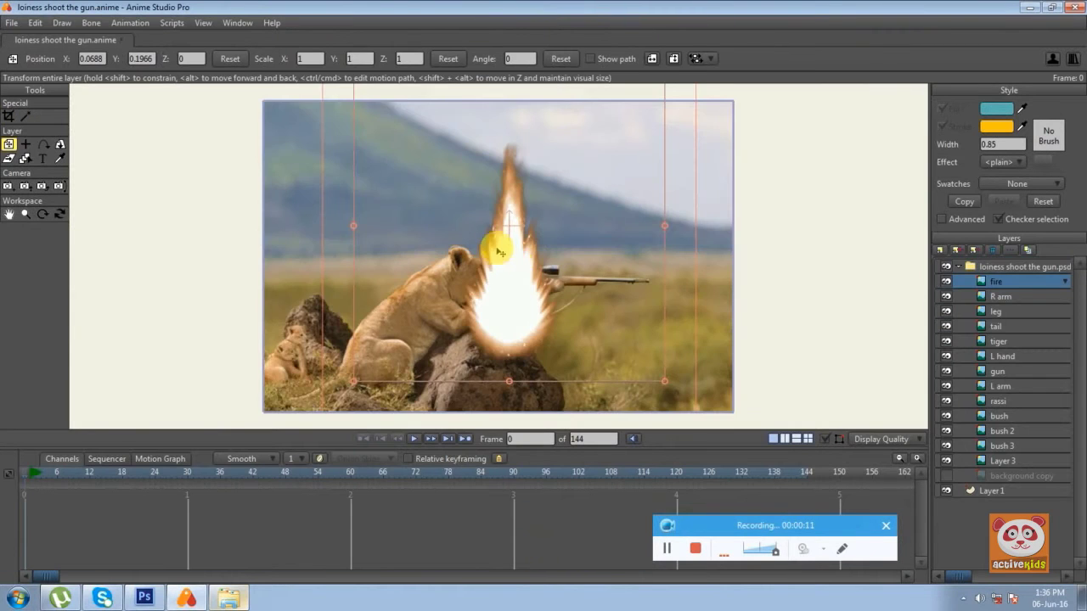
In the PSD folder, show Layer 3 and the rassi-to-fire layers, leaving fire hidden.
{"action": "left_click", "coordinate": [957, 267]}
{"action": "left_click", "coordinate": [957, 266]}
{"action": "left_click", "coordinate": [951, 273]}
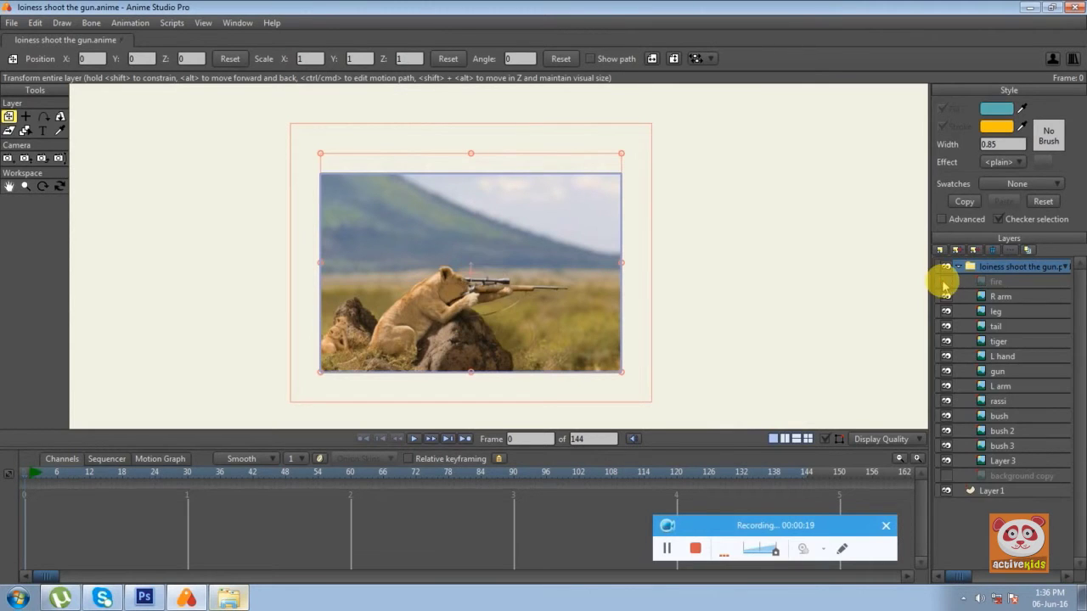
{"action": "left_click_drag", "start_coordinate": [946, 281], "coordinate": [946, 462]}
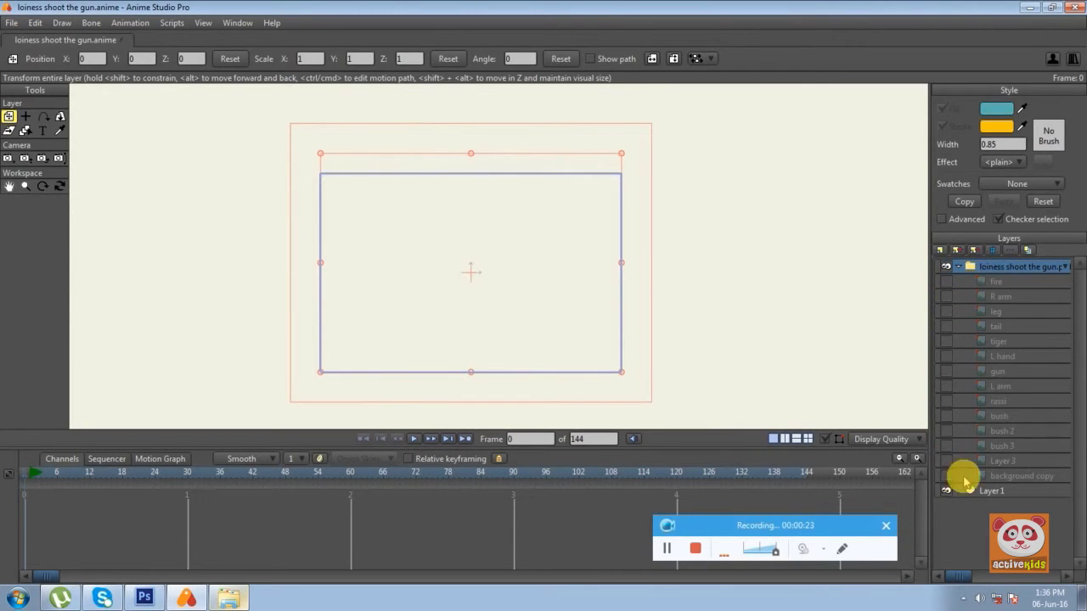
{"action": "left_click", "coordinate": [968, 460]}
{"action": "left_click", "coordinate": [946, 459]}
{"action": "left_click_drag", "start_coordinate": [946, 416], "coordinate": [966, 287]}
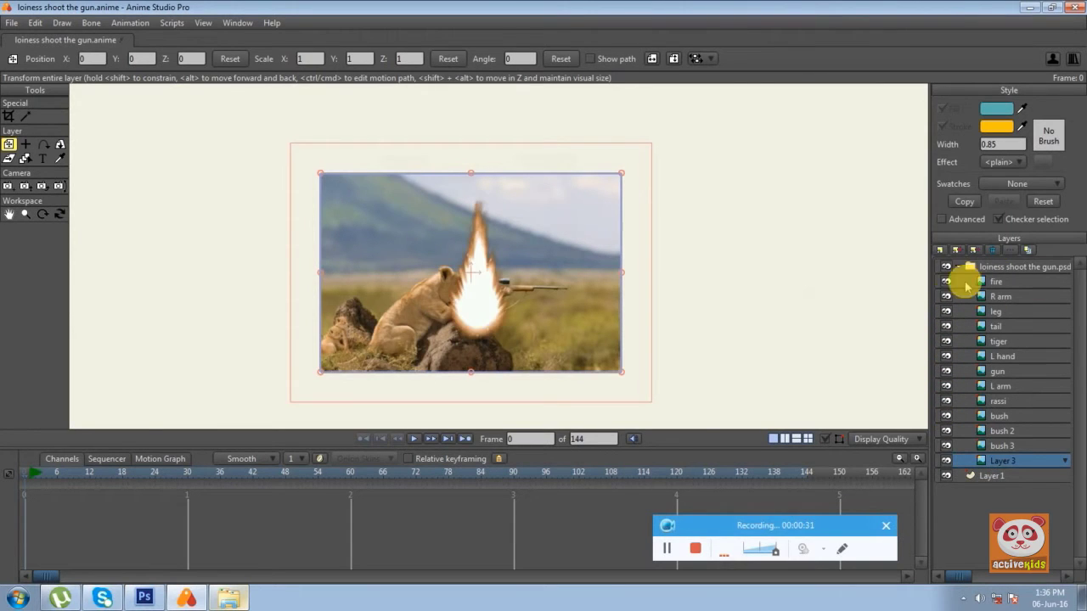
{"action": "left_click", "coordinate": [946, 281]}
{"action": "left_click", "coordinate": [960, 267]}
Add a new bone layer around the lioness's PSD folder.
{"action": "left_click", "coordinate": [939, 249]}
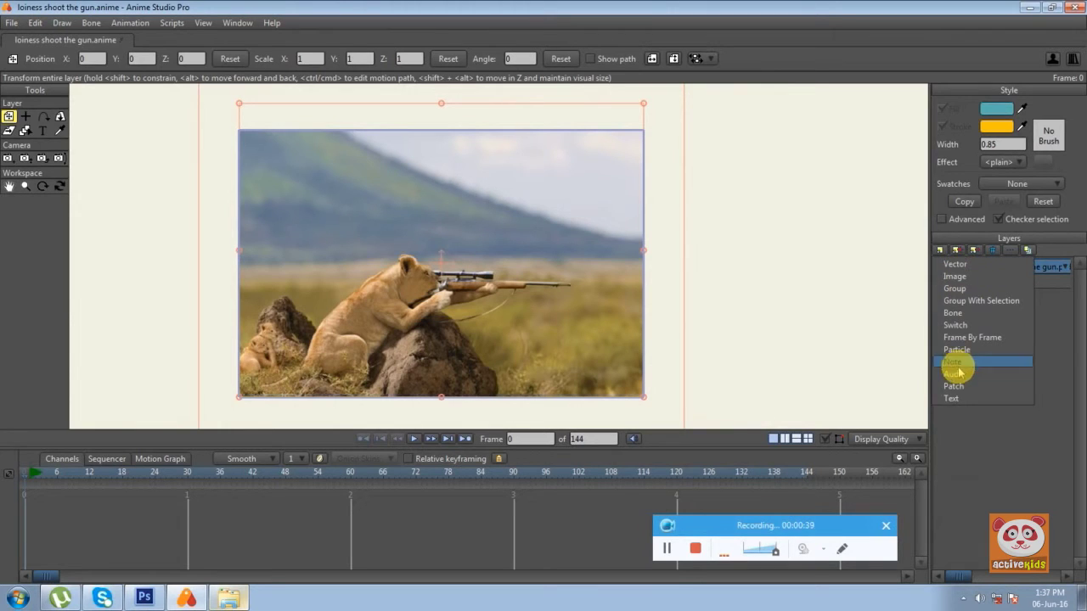
{"action": "left_click", "coordinate": [954, 312]}
{"action": "key", "text": "Return"}
{"action": "scroll", "coordinate": [501, 264], "scroll_direction": "up", "scroll_amount": 2}
{"action": "scroll", "coordinate": [523, 250], "scroll_direction": "up", "scroll_amount": 2}
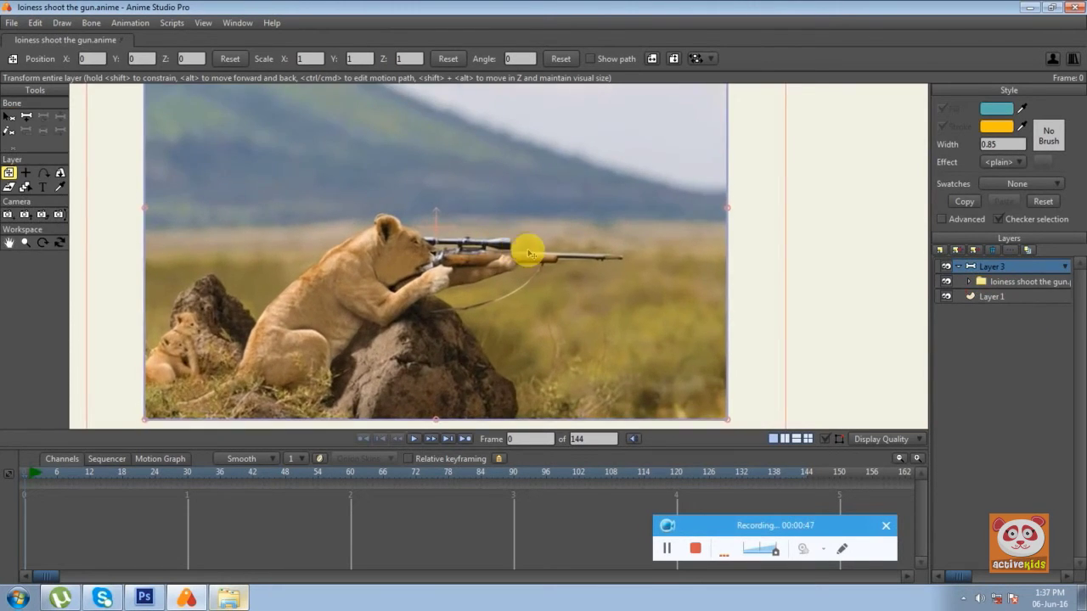
{"action": "left_click", "coordinate": [25, 117]}
{"action": "scroll", "coordinate": [417, 226], "scroll_direction": "up", "scroll_amount": 2}
{"action": "scroll", "coordinate": [357, 324], "scroll_direction": "up", "scroll_amount": 2}
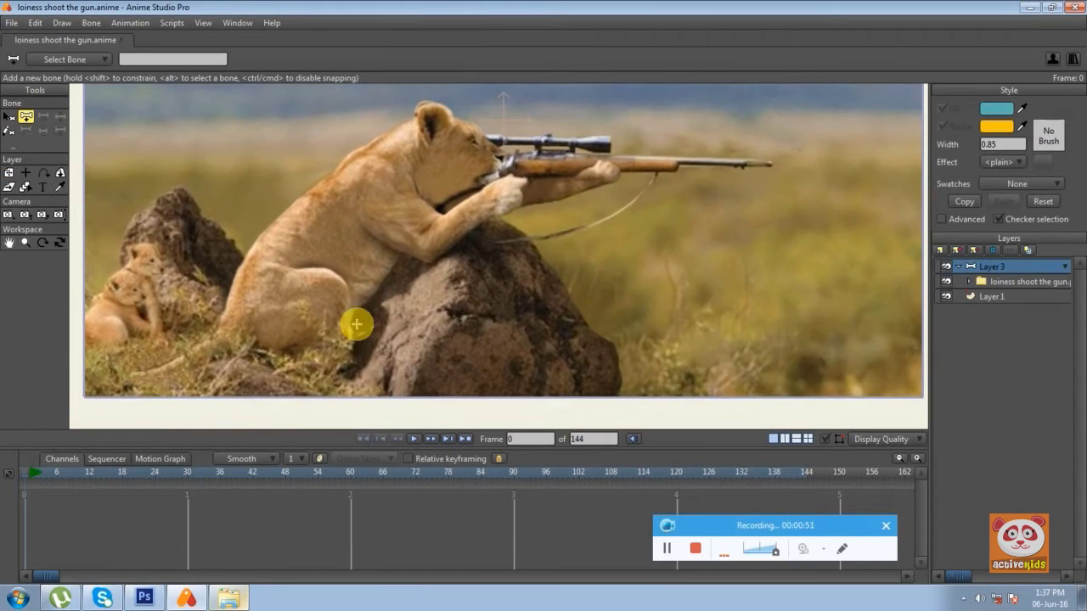
Draw bones across the hip, down the leg, up the back, to the head, upper arm and forearm.
{"action": "left_click_drag", "start_coordinate": [352, 322], "coordinate": [427, 321]}
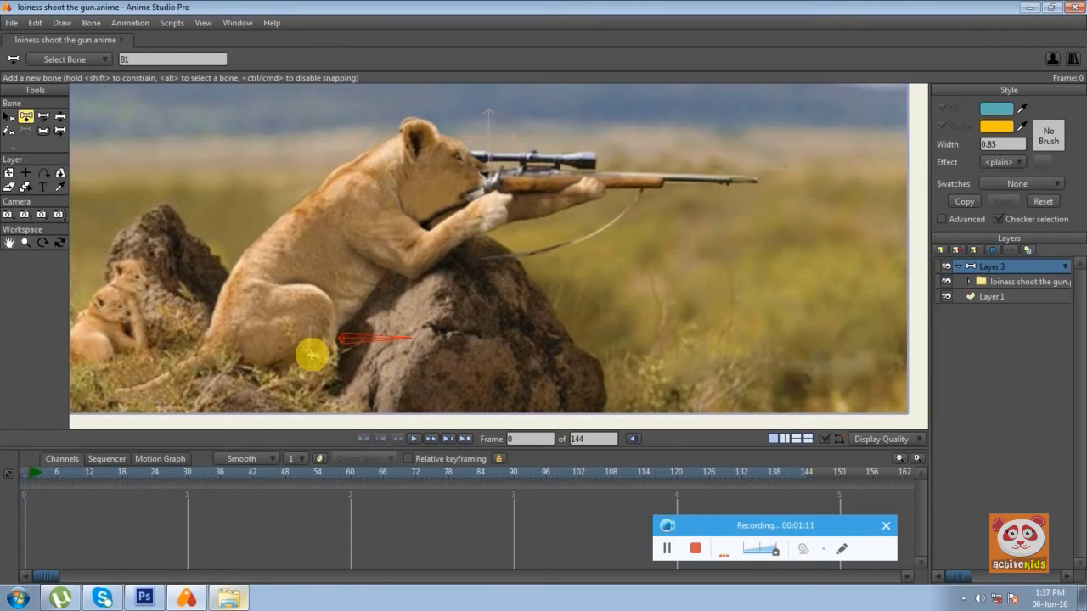
{"action": "left_click_drag", "start_coordinate": [302, 278], "coordinate": [299, 361]}
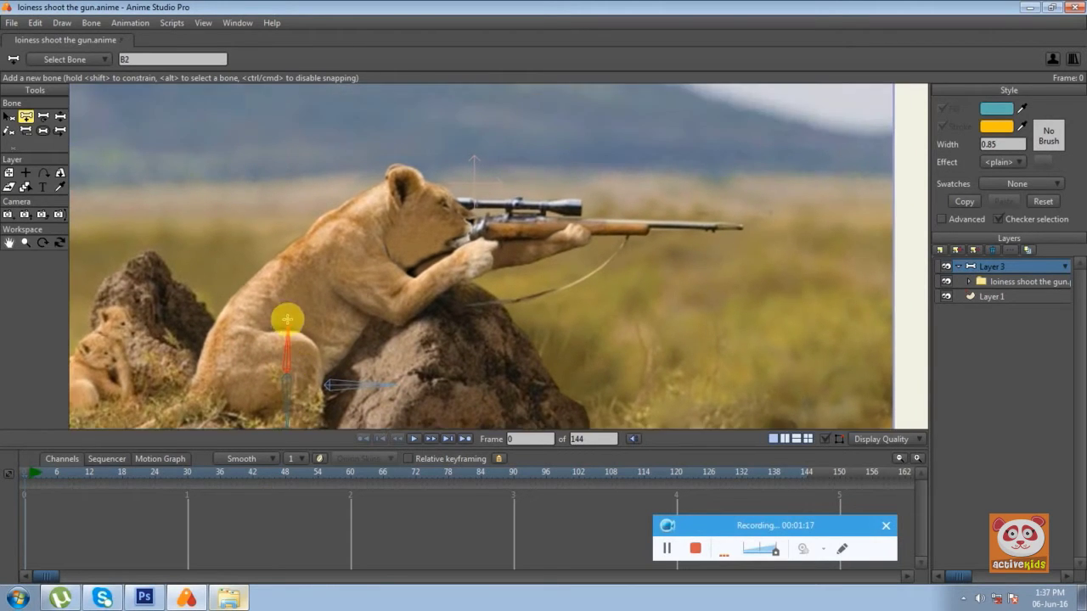
{"action": "left_click_drag", "start_coordinate": [286, 315], "coordinate": [371, 238]}
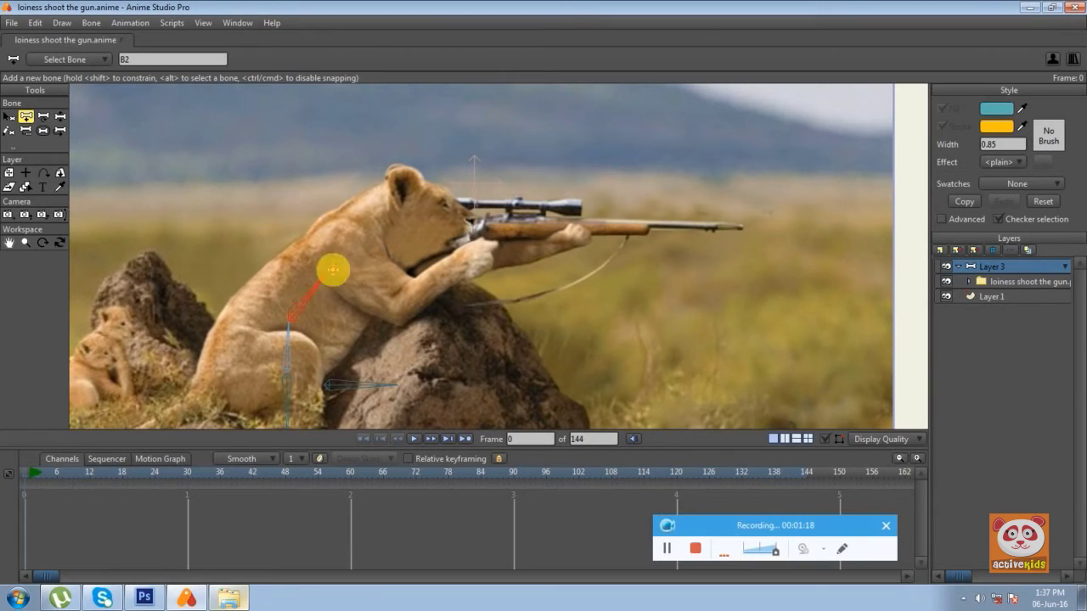
{"action": "left_click", "coordinate": [383, 259]}
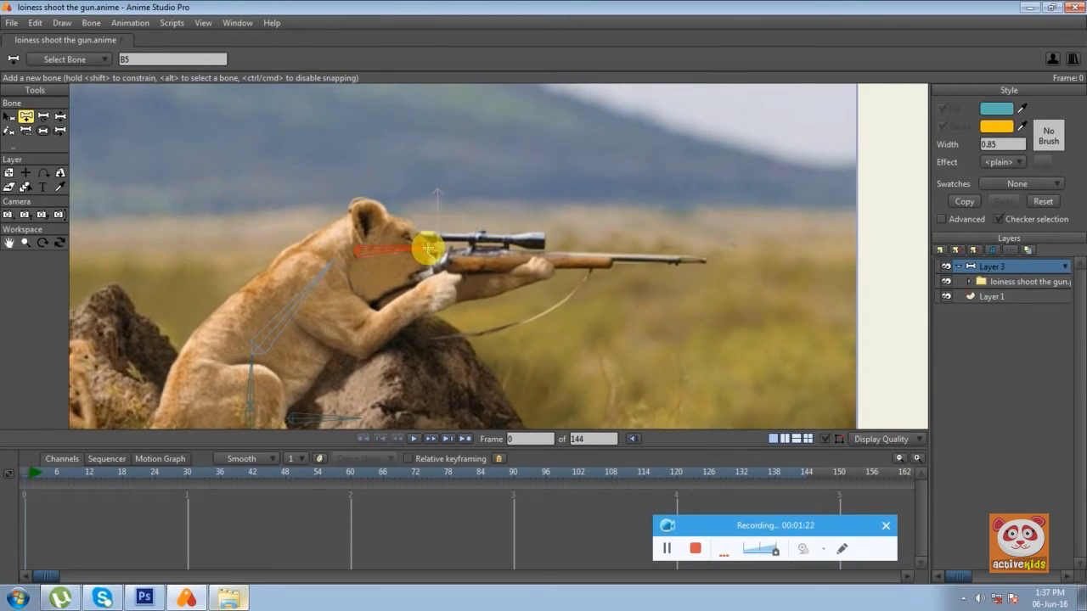
{"action": "mouse_move", "coordinate": [256, 293]}
{"action": "left_mouse_down"}
{"action": "mouse_move", "coordinate": [314, 352]}
{"action": "mouse_move", "coordinate": [404, 292]}
{"action": "left_mouse_up"}
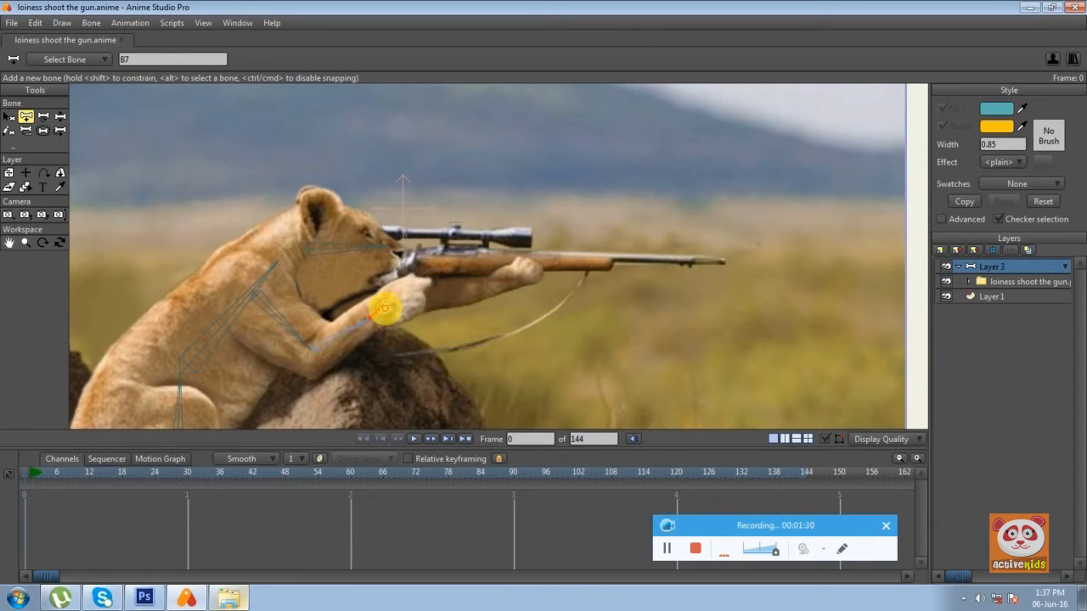
{"action": "left_click_drag", "start_coordinate": [384, 311], "coordinate": [425, 287]}
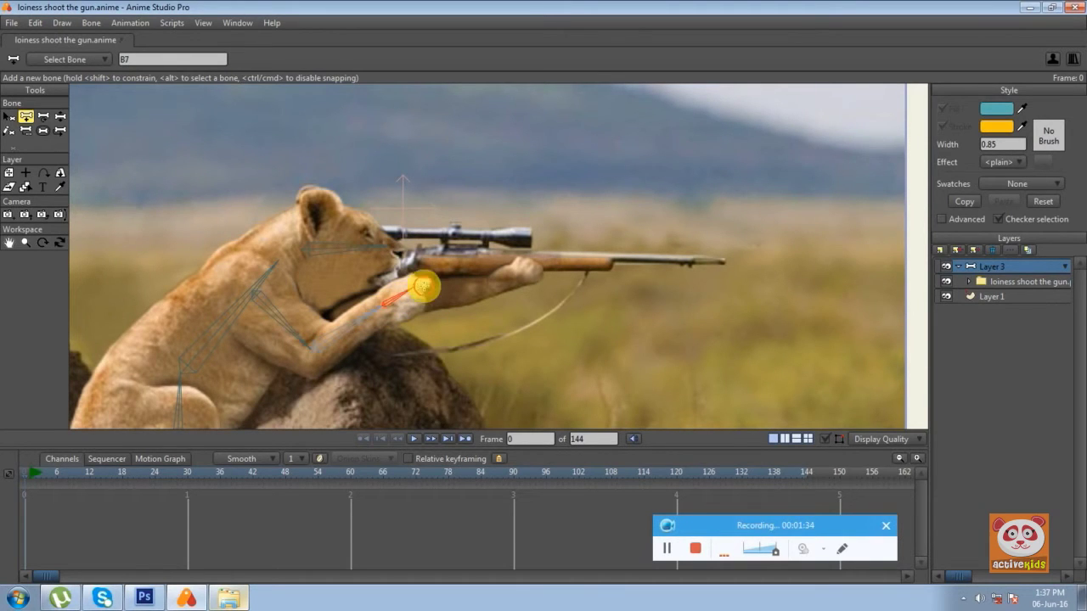
{"action": "left_click", "coordinate": [286, 305]}
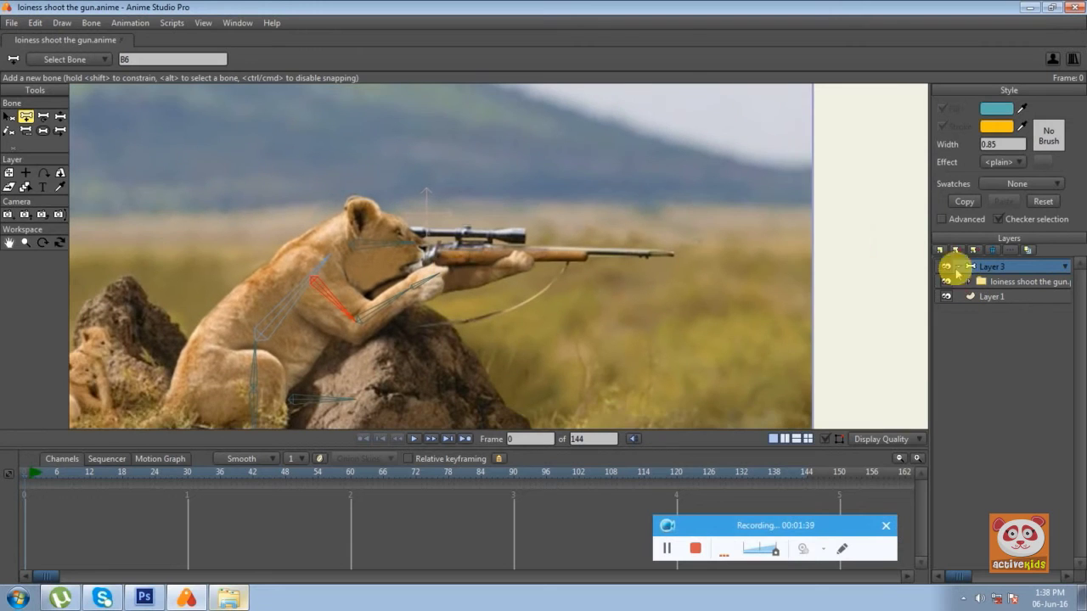
{"action": "left_click", "coordinate": [969, 282]}
Reorder layers so gun sits above R arm and L hand just below it.
{"action": "left_click", "coordinate": [1015, 387]}
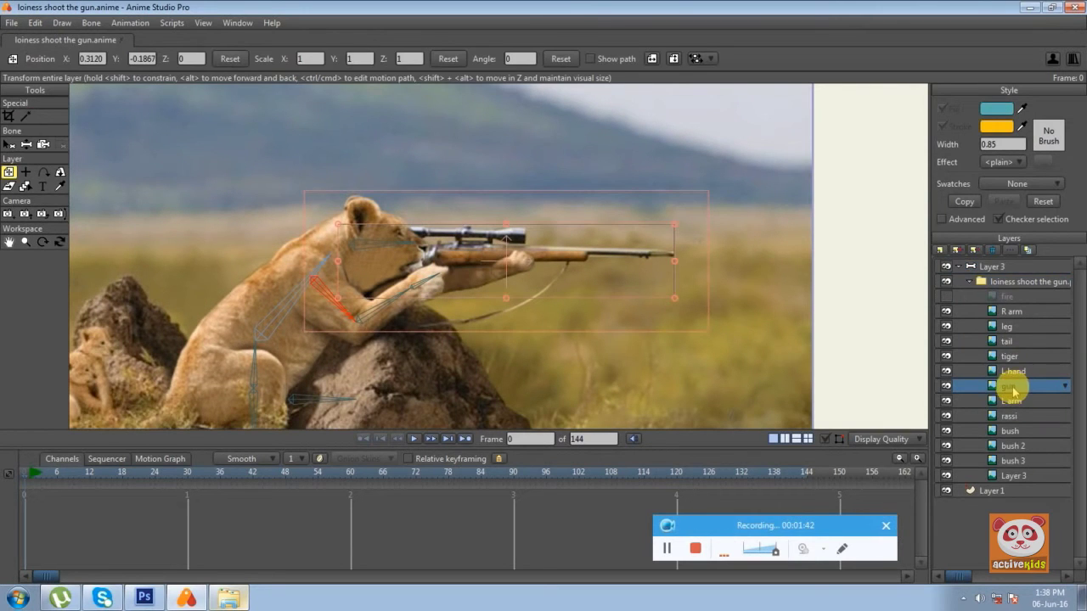
{"action": "left_click_drag", "start_coordinate": [1023, 313], "coordinate": [1002, 307]}
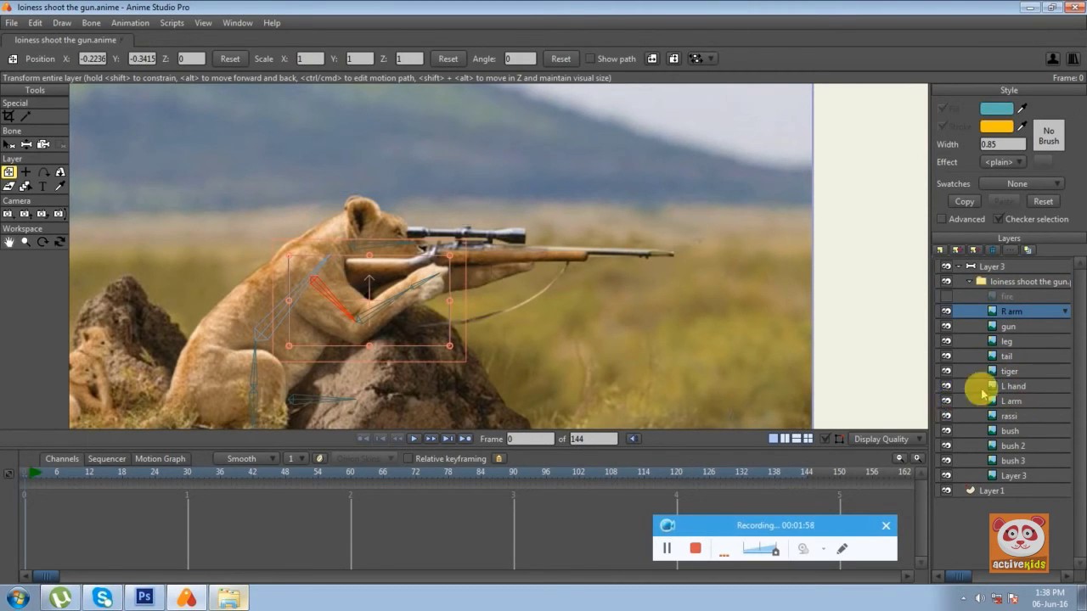
{"action": "left_click_drag", "start_coordinate": [1002, 386], "coordinate": [1007, 323]}
{"action": "scroll", "coordinate": [594, 298], "scroll_direction": "up", "scroll_amount": 2}
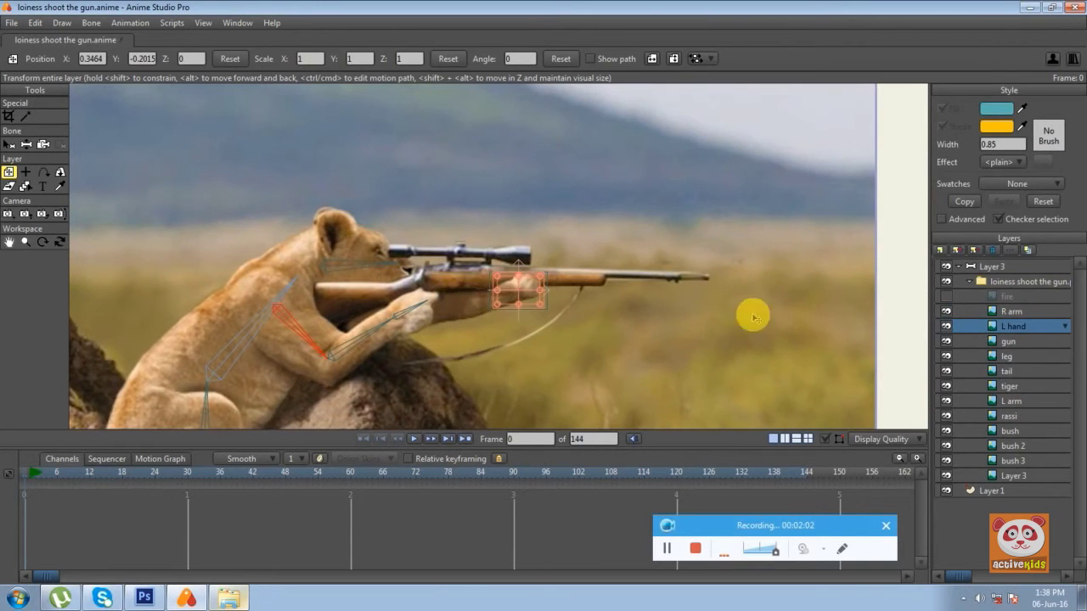
In bone Layer 3, add a bone from the shoulder along the rifle and one near the rock.
{"action": "left_click", "coordinate": [1012, 266]}
{"action": "scroll", "coordinate": [423, 263], "scroll_direction": "up", "scroll_amount": 1}
{"action": "scroll", "coordinate": [313, 292], "scroll_direction": "up", "scroll_amount": 1}
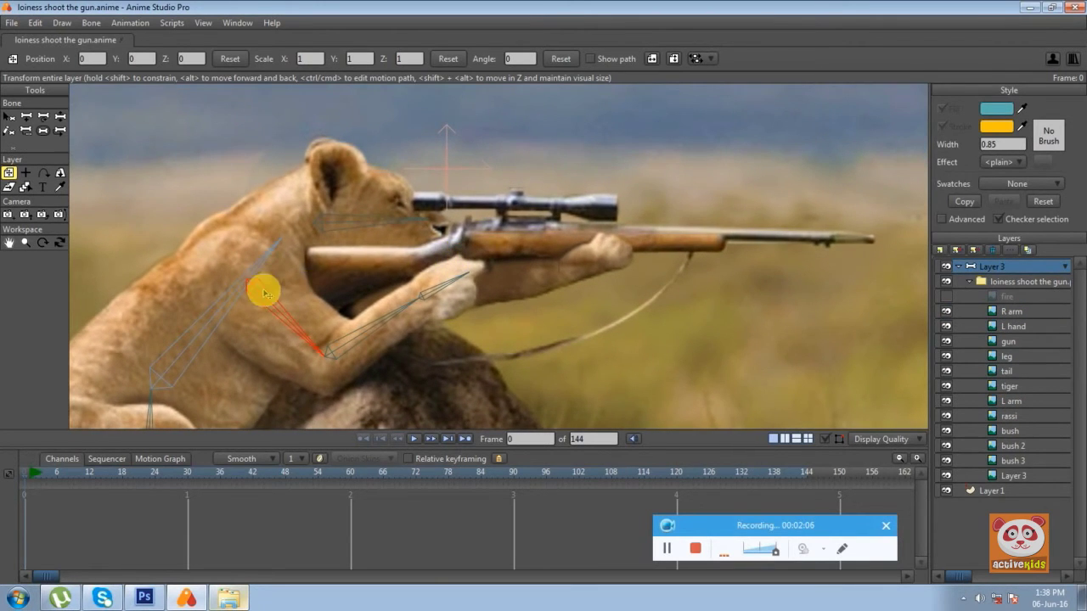
{"action": "left_click", "coordinate": [27, 116]}
{"action": "left_click_drag", "start_coordinate": [456, 265], "coordinate": [772, 243]}
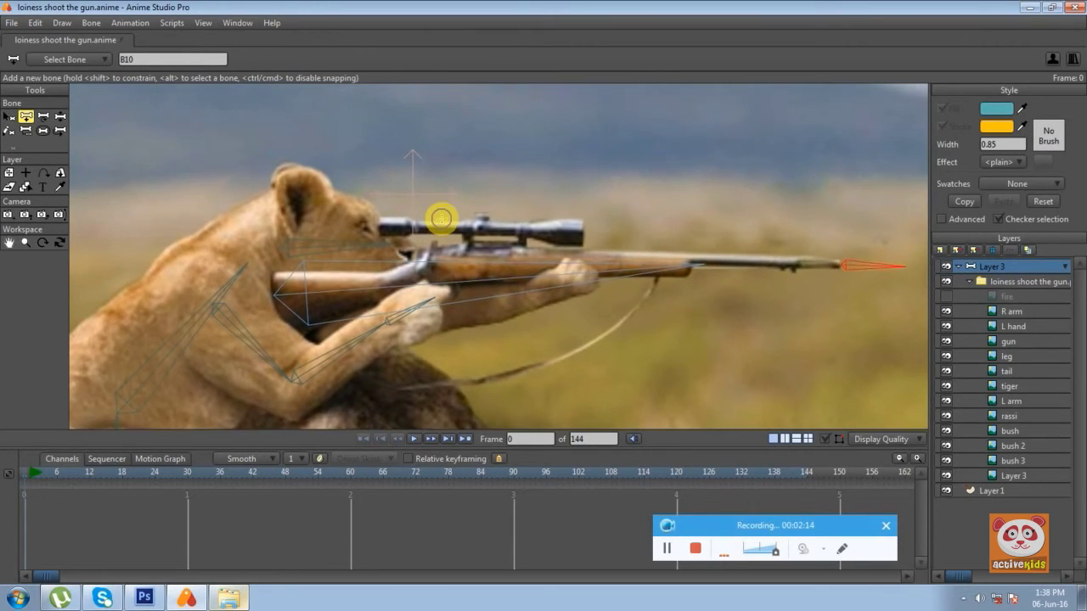
{"action": "scroll", "coordinate": [376, 243], "scroll_direction": "down", "scroll_amount": 2}
{"action": "scroll", "coordinate": [294, 303], "scroll_direction": "down", "scroll_amount": 2}
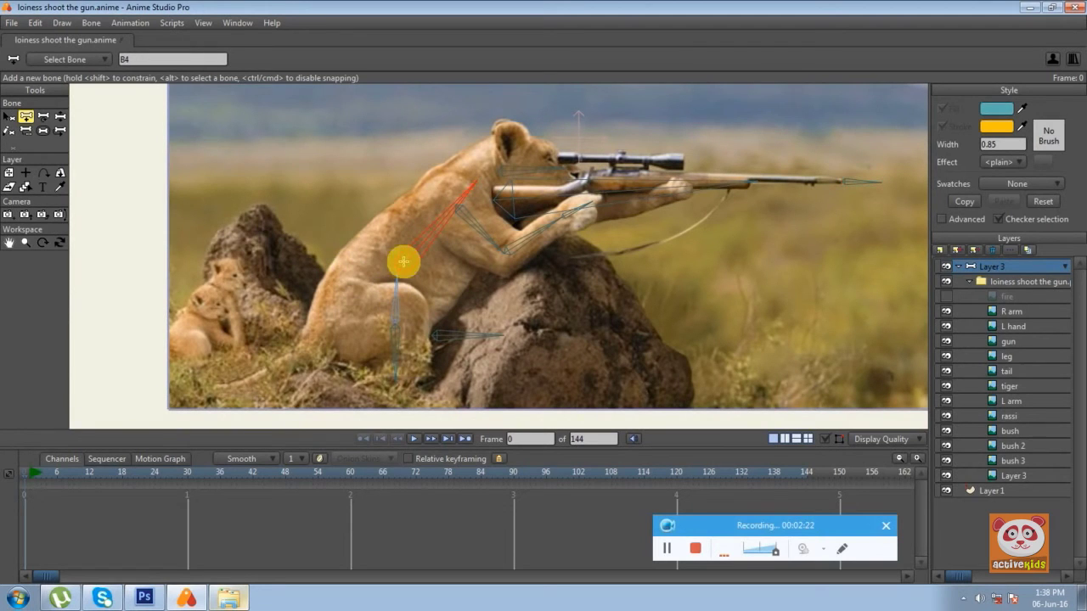
{"action": "scroll", "coordinate": [373, 255], "scroll_direction": "up", "scroll_amount": 1}
{"action": "left_click", "coordinate": [327, 246], "text": "alt"}
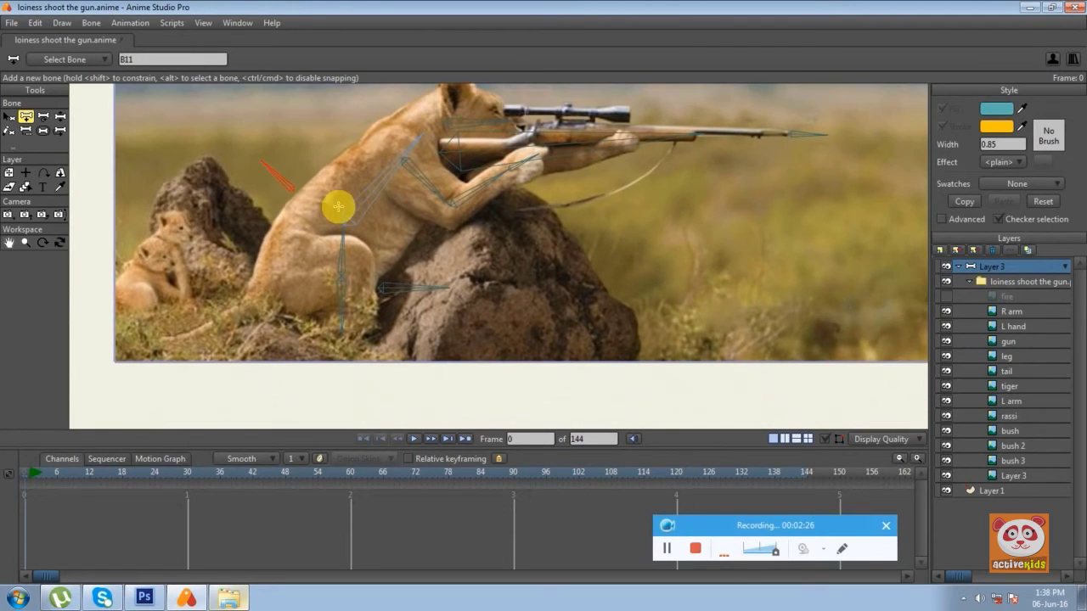
{"action": "left_click_drag", "start_coordinate": [386, 234], "coordinate": [422, 260]}
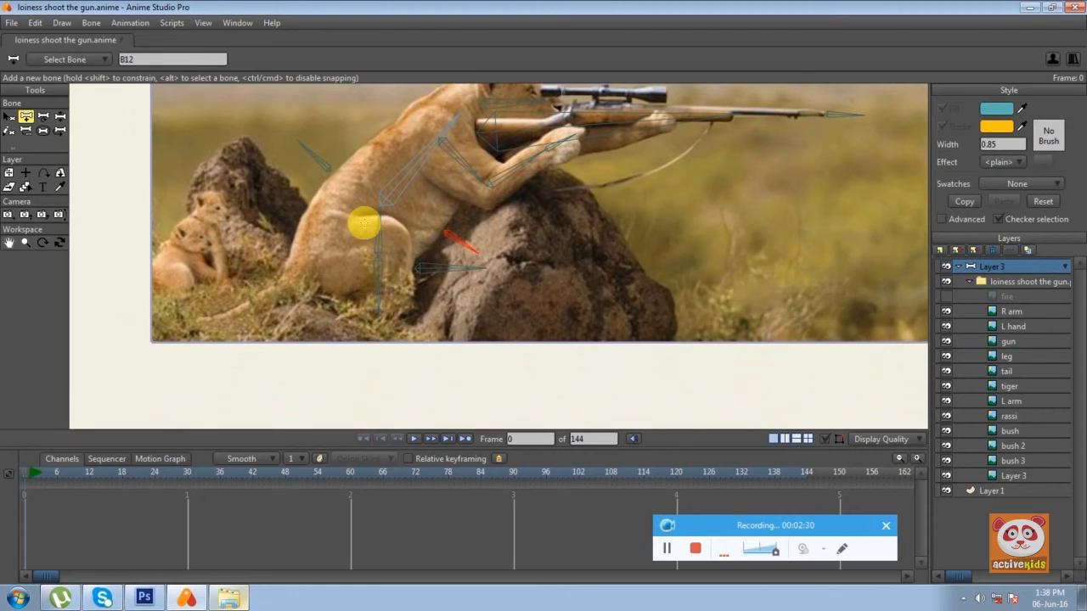
Add hip and tail bones, then hide every layer except the bush.
{"action": "scroll", "coordinate": [372, 253], "scroll_direction": "up", "scroll_amount": 1}
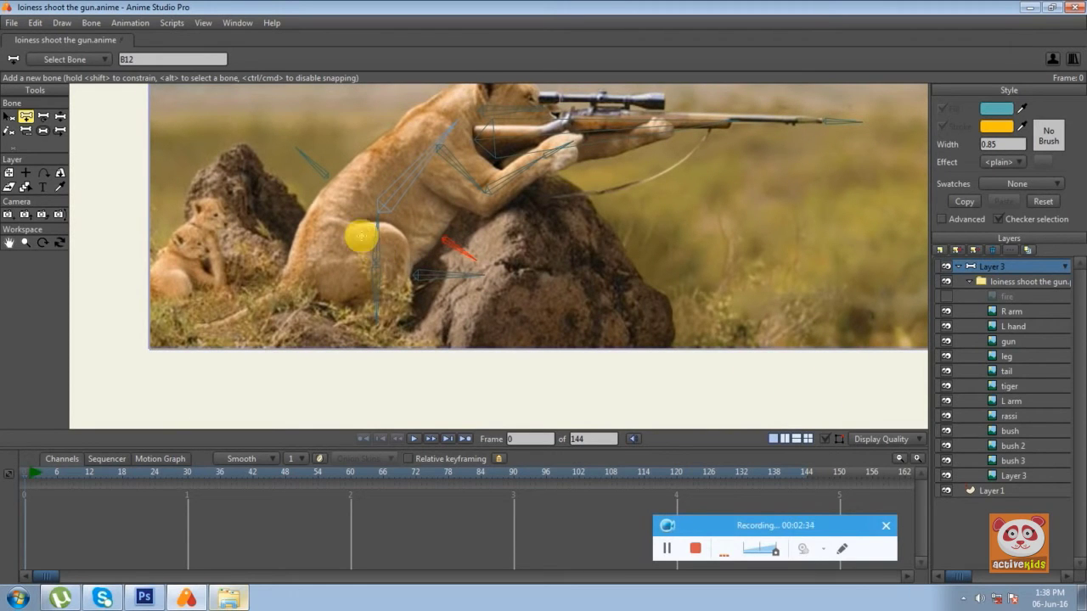
{"action": "left_click_drag", "start_coordinate": [363, 194], "coordinate": [363, 189]}
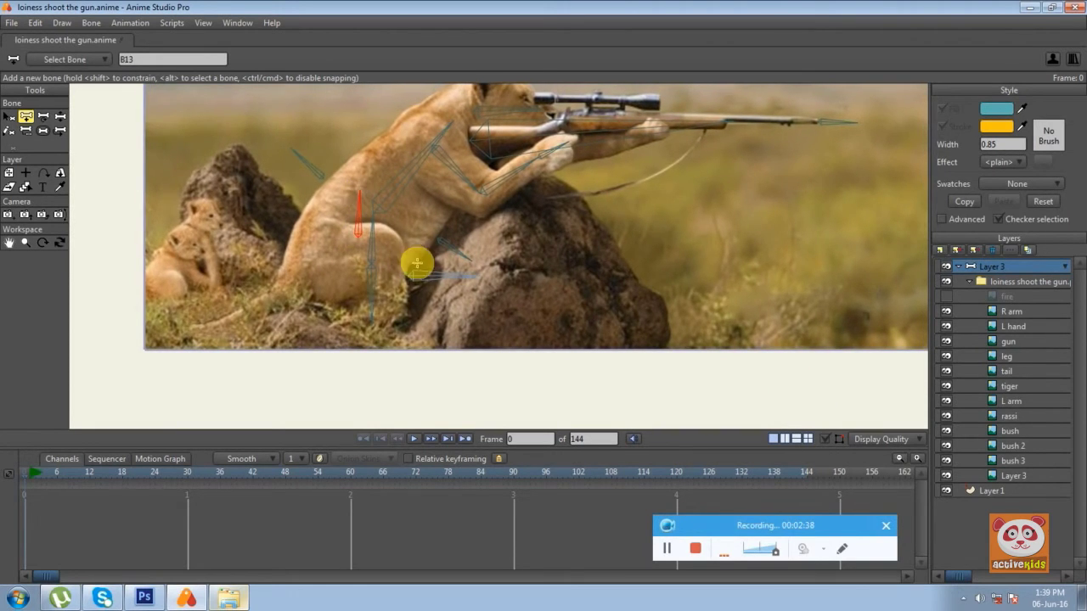
{"action": "left_click_drag", "start_coordinate": [364, 234], "coordinate": [363, 196]}
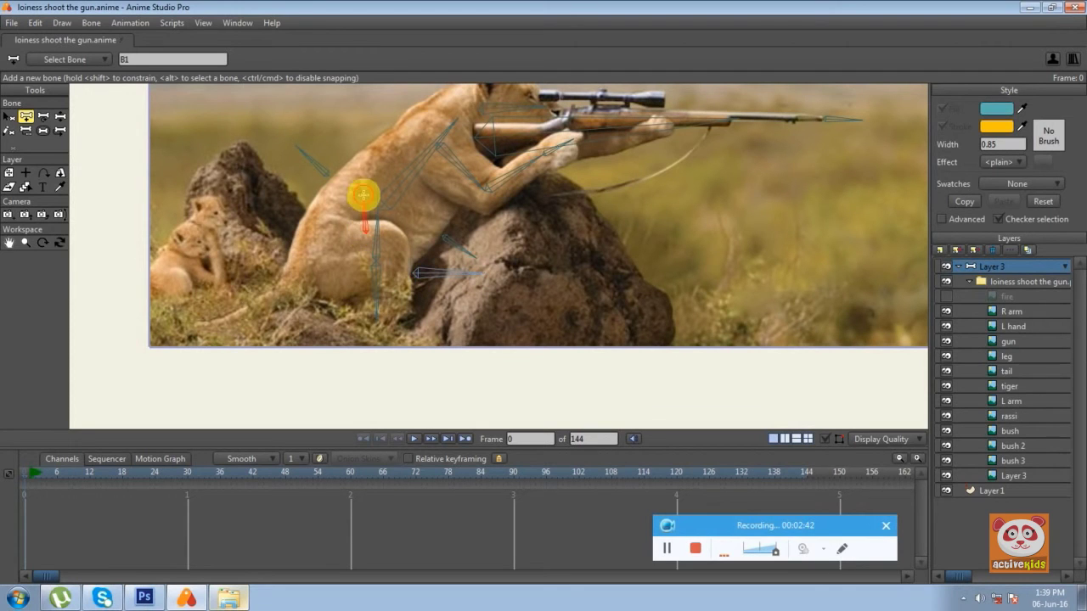
{"action": "left_click", "coordinate": [425, 272], "text": "alt"}
{"action": "left_click_drag", "start_coordinate": [313, 246], "coordinate": [253, 234]}
{"action": "left_click", "coordinate": [424, 273], "text": "alt"}
{"action": "left_click_drag", "start_coordinate": [255, 311], "coordinate": [204, 325]}
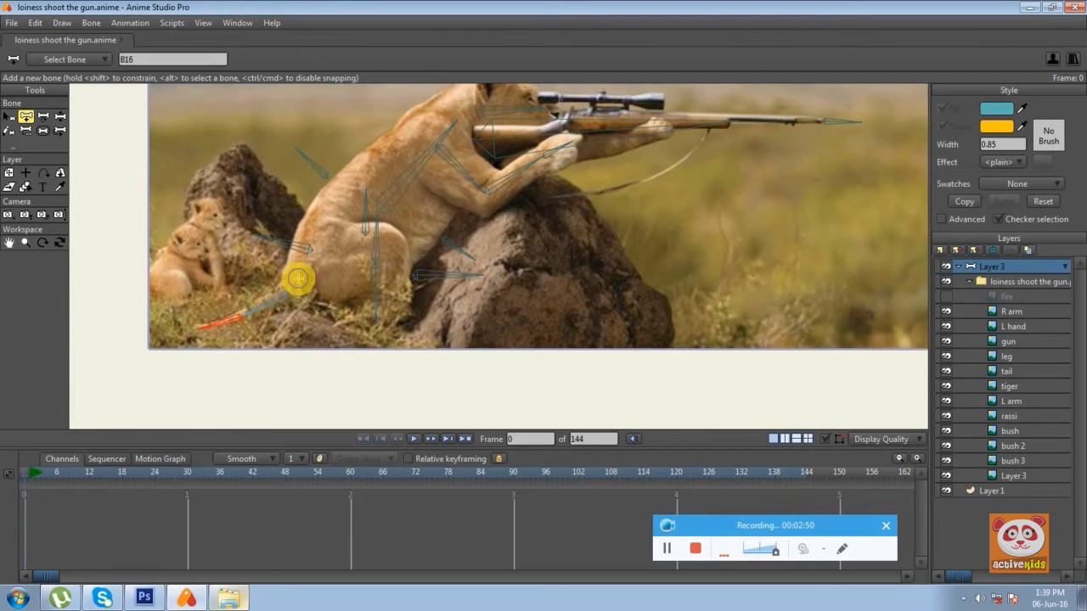
{"action": "left_click_drag", "start_coordinate": [946, 311], "coordinate": [946, 476]}
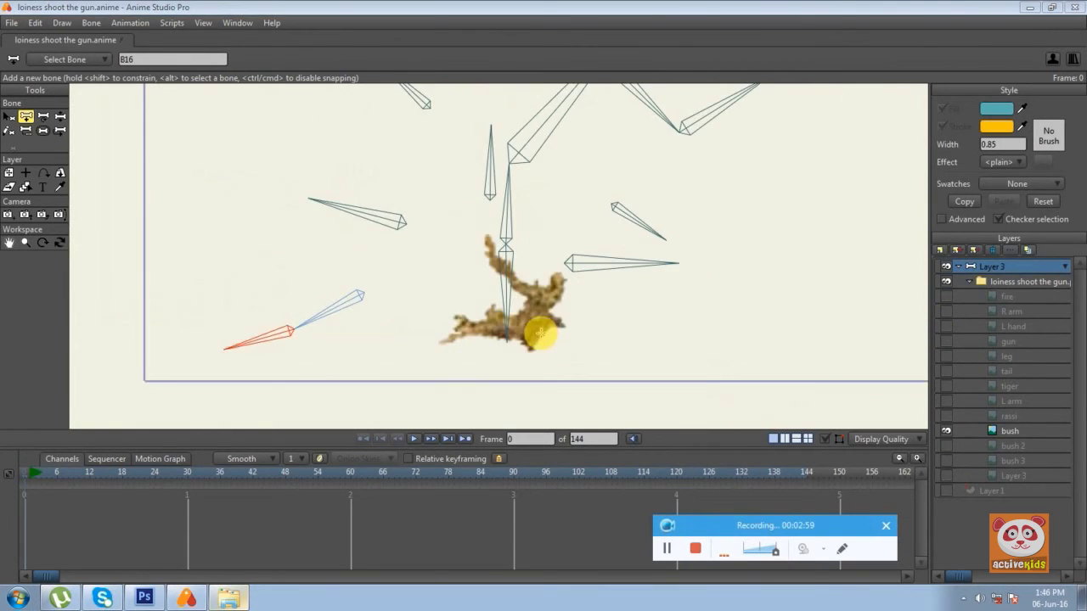
Show bush 3 and add bones to each of the three bush layers.
{"action": "mouse_move", "coordinate": [540, 334]}
{"action": "left_mouse_down"}
{"action": "mouse_move", "coordinate": [533, 297]}
{"action": "mouse_move", "coordinate": [501, 266]}
{"action": "left_mouse_up"}
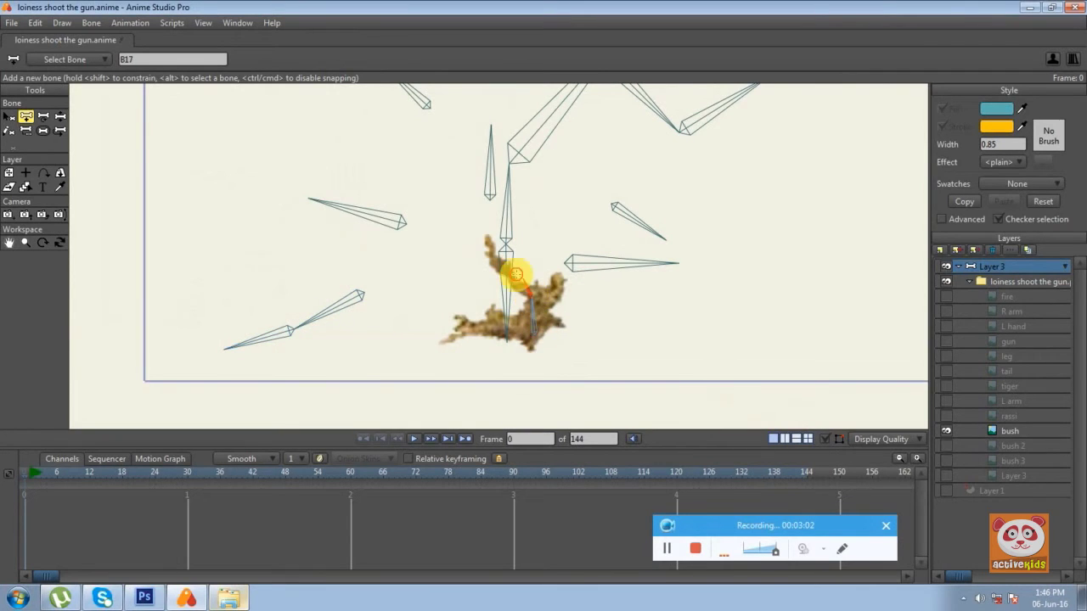
{"action": "left_click", "coordinate": [945, 445]}
{"action": "left_click", "coordinate": [491, 304]}
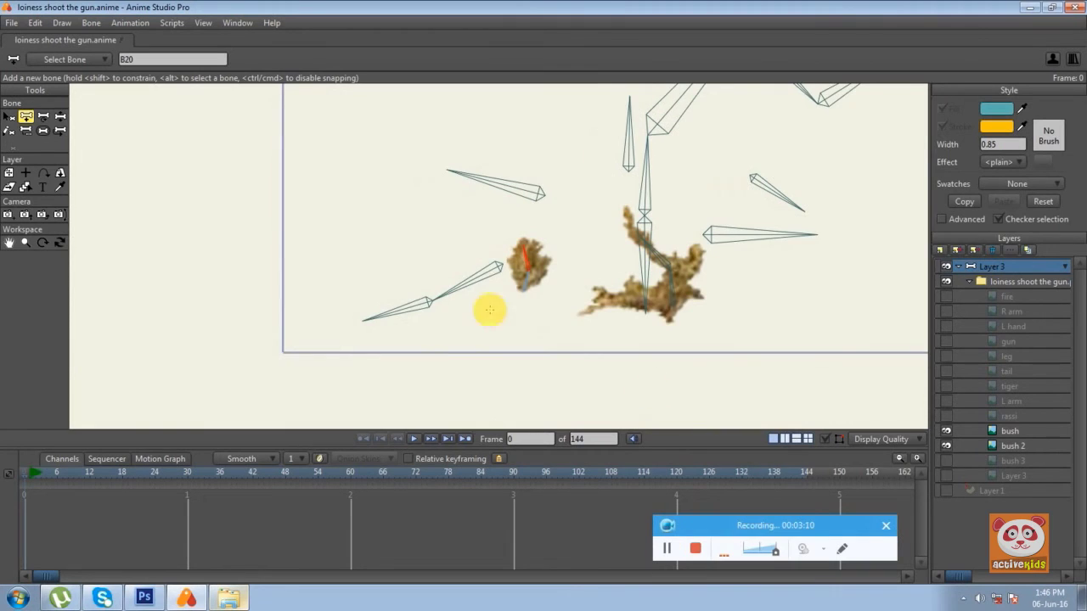
{"action": "left_click", "coordinate": [947, 460]}
{"action": "left_click", "coordinate": [556, 270]}
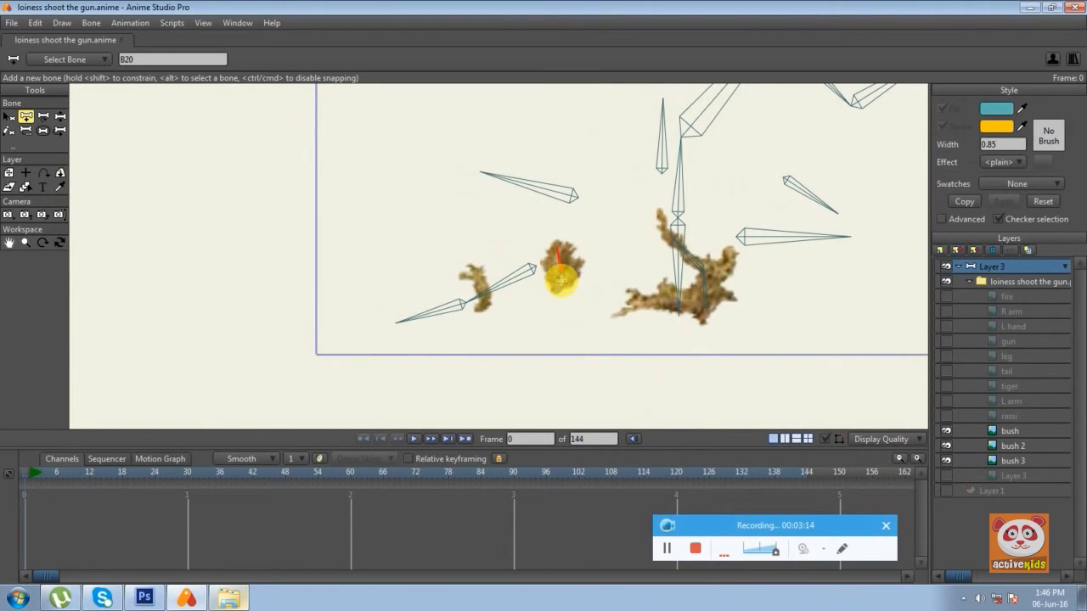
{"action": "left_click", "coordinate": [485, 303]}
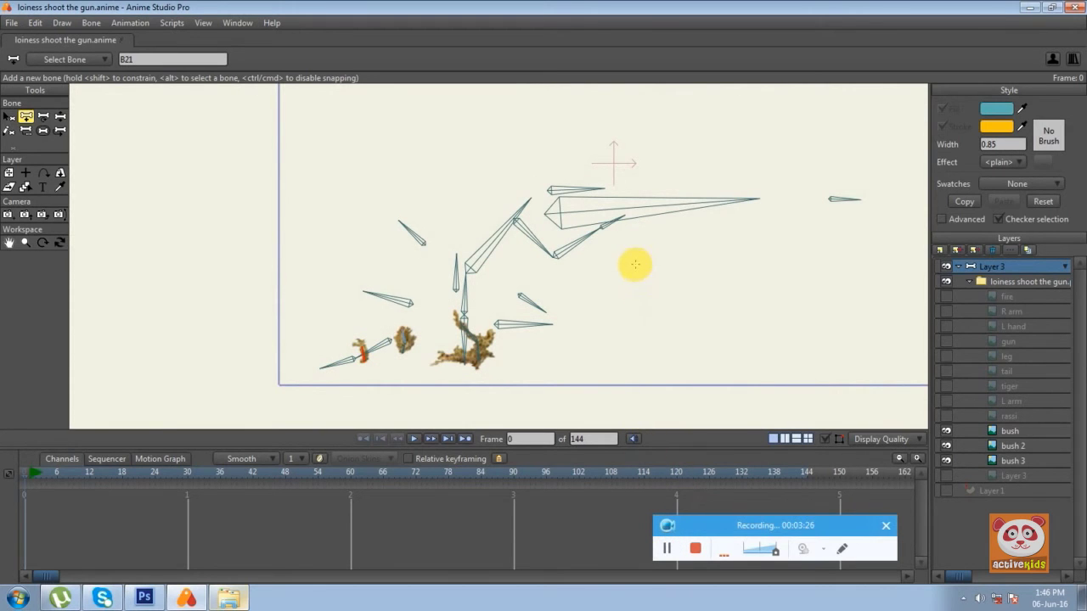
Make the lioness and rifle layers visible again and start opening an existing file.
{"action": "left_click_drag", "start_coordinate": [948, 412], "coordinate": [946, 297]}
{"action": "scroll", "coordinate": [539, 292], "scroll_direction": "up", "scroll_amount": 2}
{"action": "scroll", "coordinate": [575, 352], "scroll_direction": "up", "scroll_amount": 1}
{"action": "scroll", "coordinate": [599, 283], "scroll_direction": "up", "scroll_amount": 2}
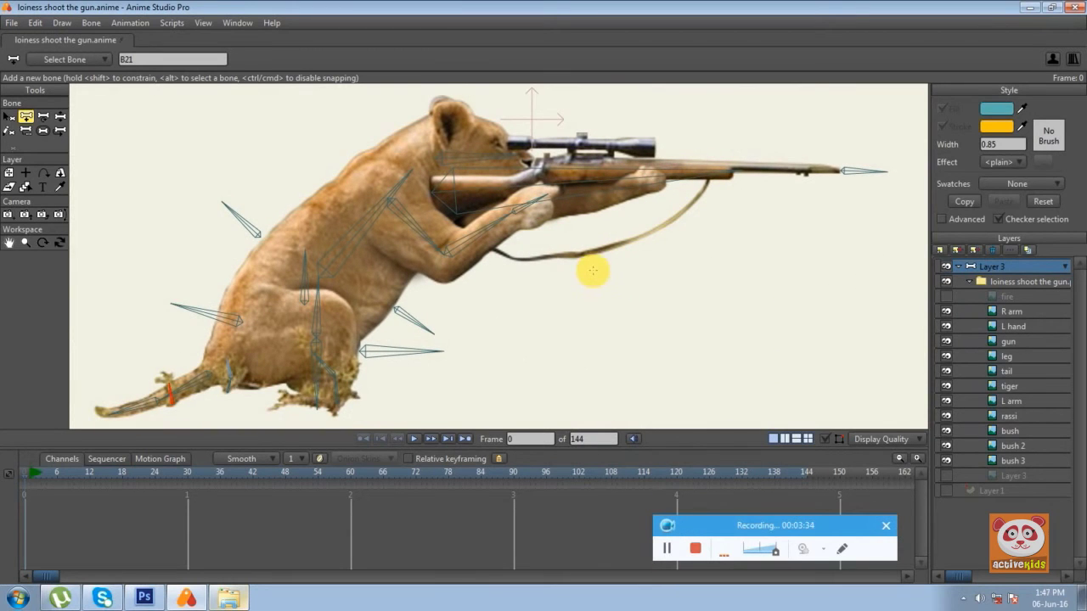
{"action": "scroll", "coordinate": [595, 268], "scroll_direction": "up", "scroll_amount": 1}
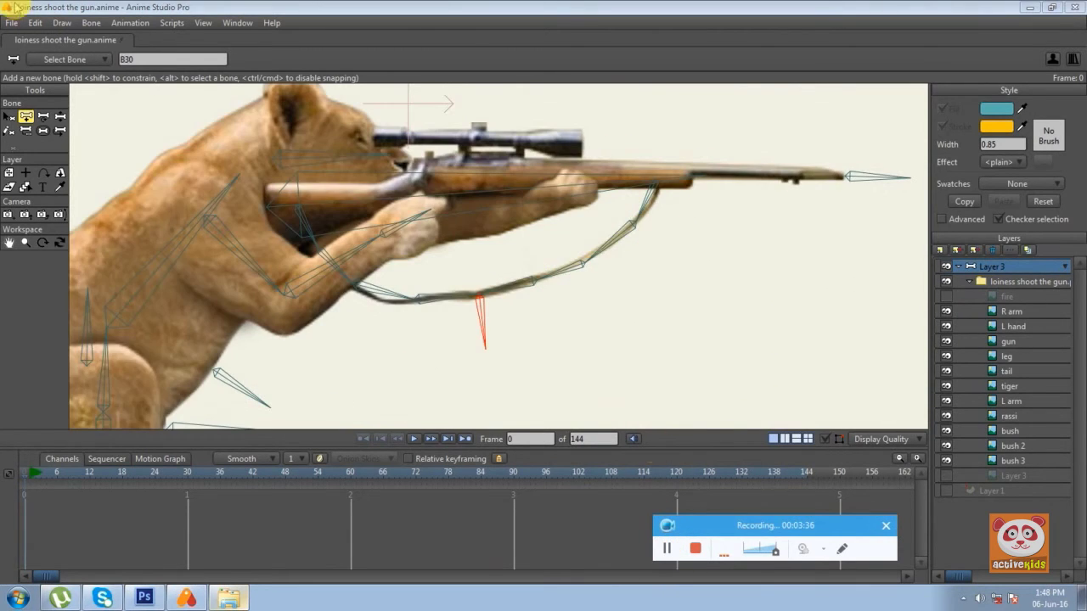
{"action": "left_click", "coordinate": [12, 23]}
{"action": "left_click", "coordinate": [34, 73]}
Browse the 2016 folder, cancel, then open lioness shoot the gun_2.anime.
{"action": "double_click", "coordinate": [174, 136]}
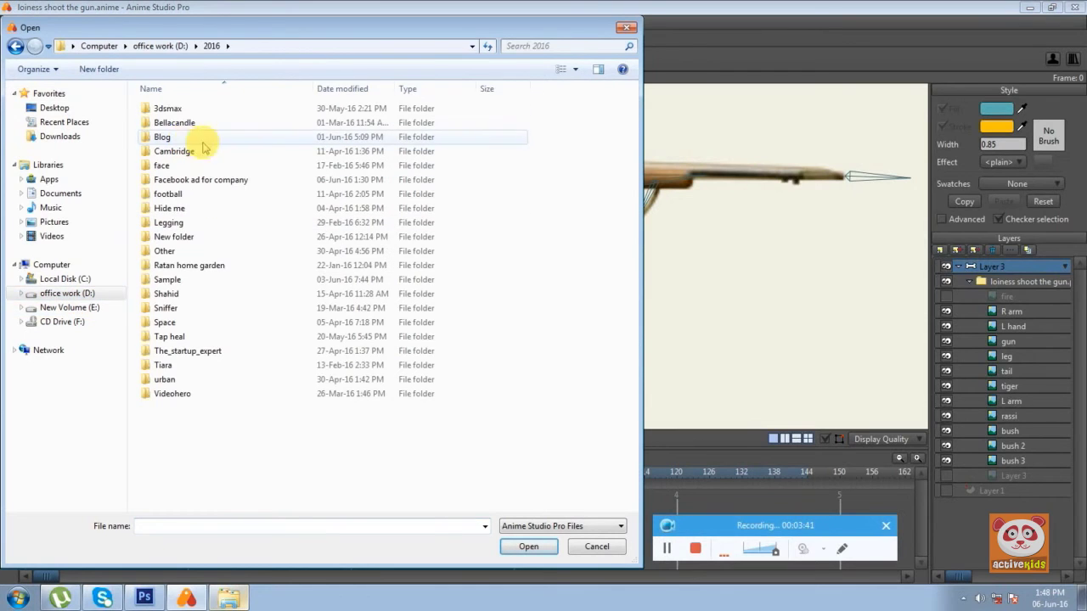
{"action": "left_click", "coordinate": [613, 547]}
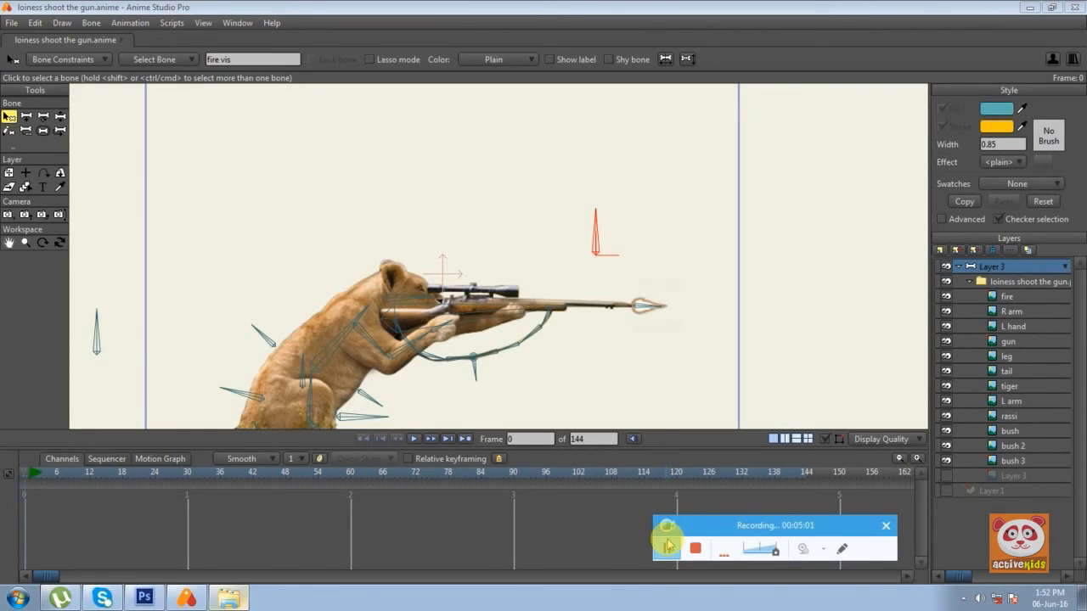
{"action": "left_click", "coordinate": [668, 548]}
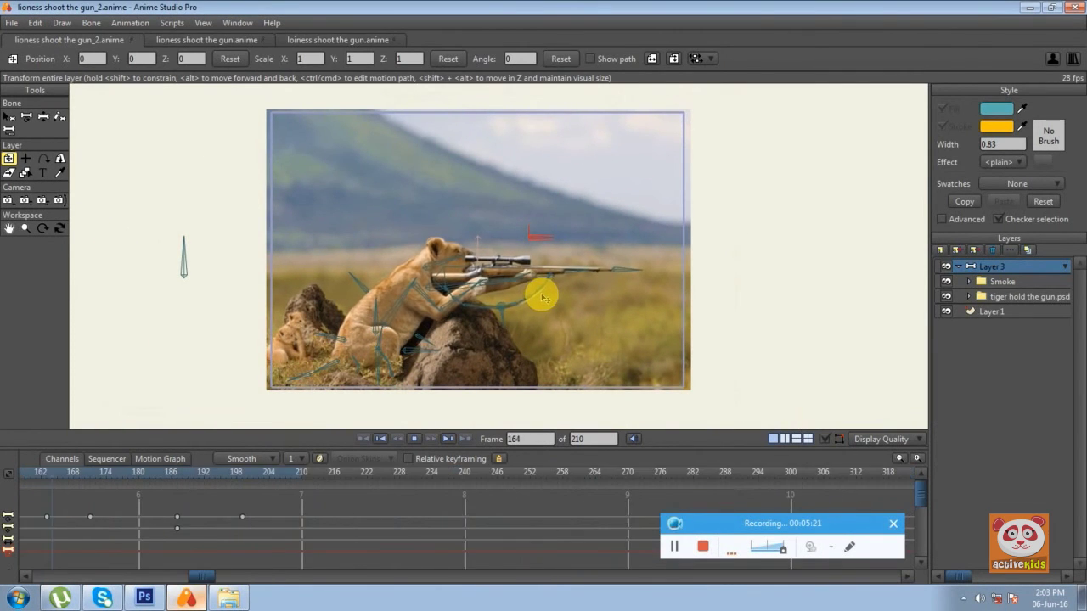
Add an audio layer with the gunshot MP3, shifted to start around frame 90.
{"action": "left_click", "coordinate": [381, 438]}
{"action": "left_click", "coordinate": [939, 250]}
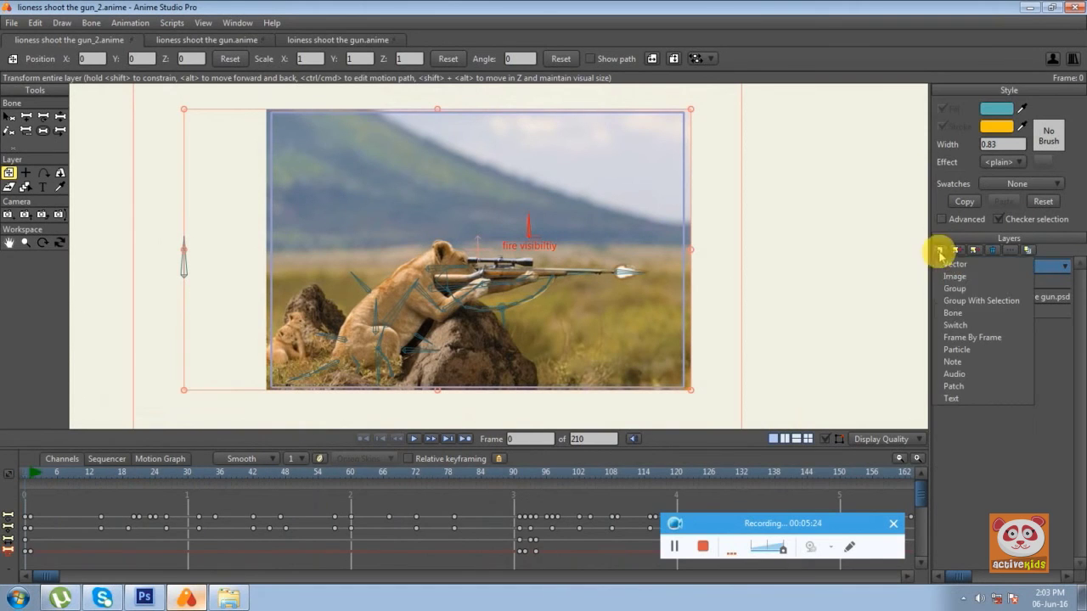
{"action": "left_click", "coordinate": [953, 374]}
{"action": "double_click", "coordinate": [212, 110]}
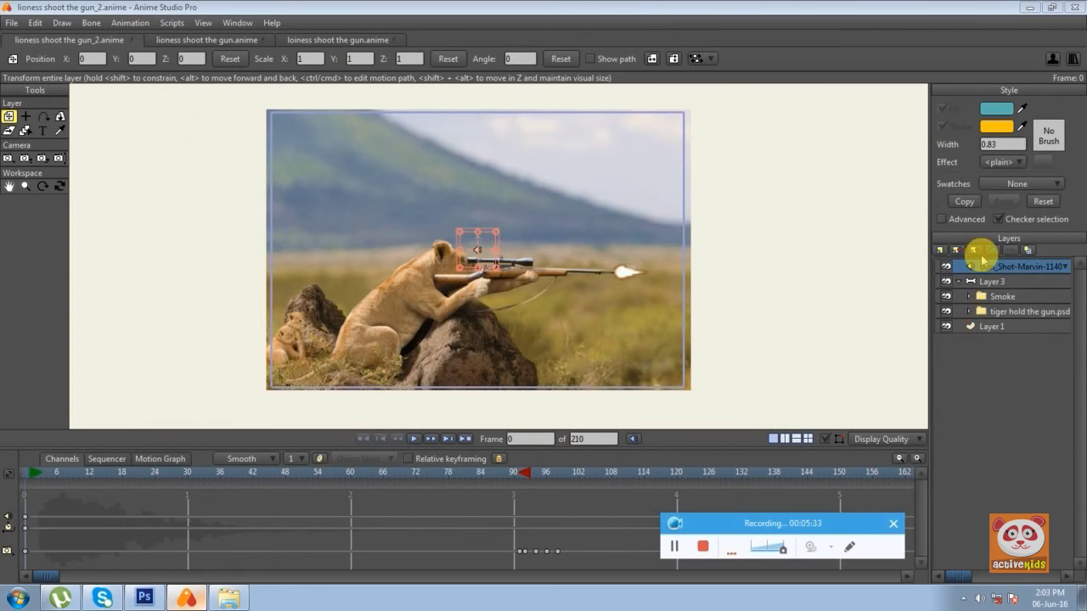
{"action": "left_click_drag", "start_coordinate": [26, 516], "coordinate": [62, 516]}
{"action": "left_click_drag", "start_coordinate": [99, 475], "coordinate": [526, 473]}
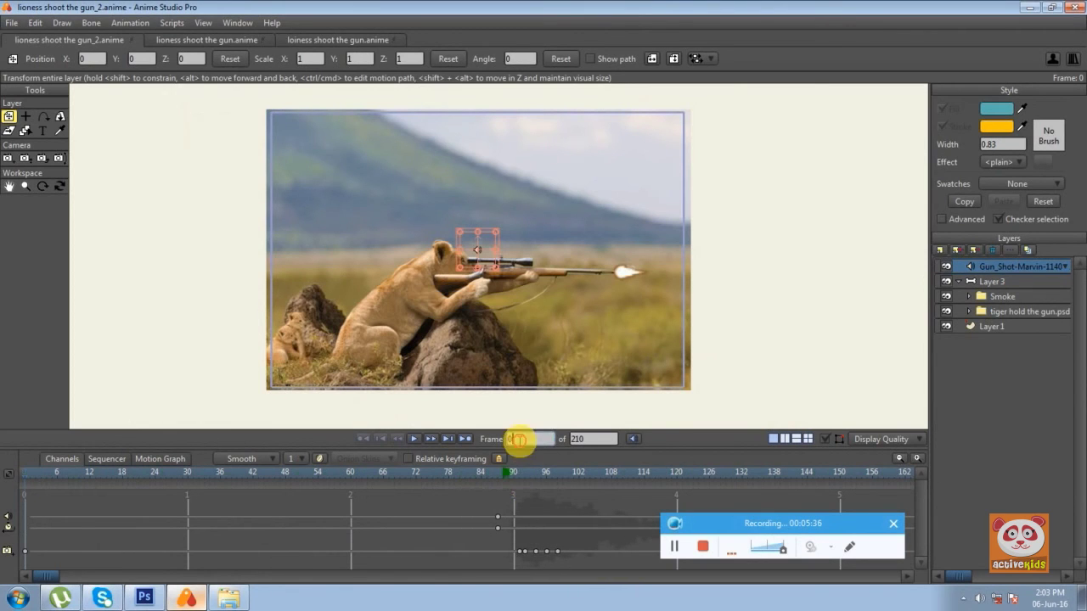
Play the animation from frame 90 with the sound, then select Layer 3.
{"action": "left_click", "coordinate": [516, 483]}
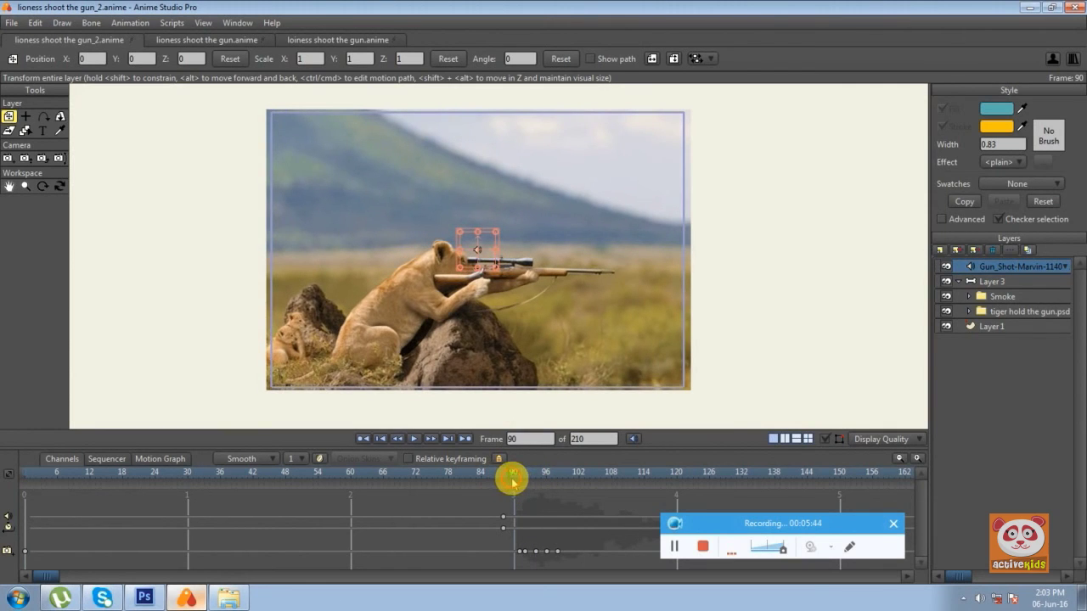
{"action": "left_click", "coordinate": [415, 439]}
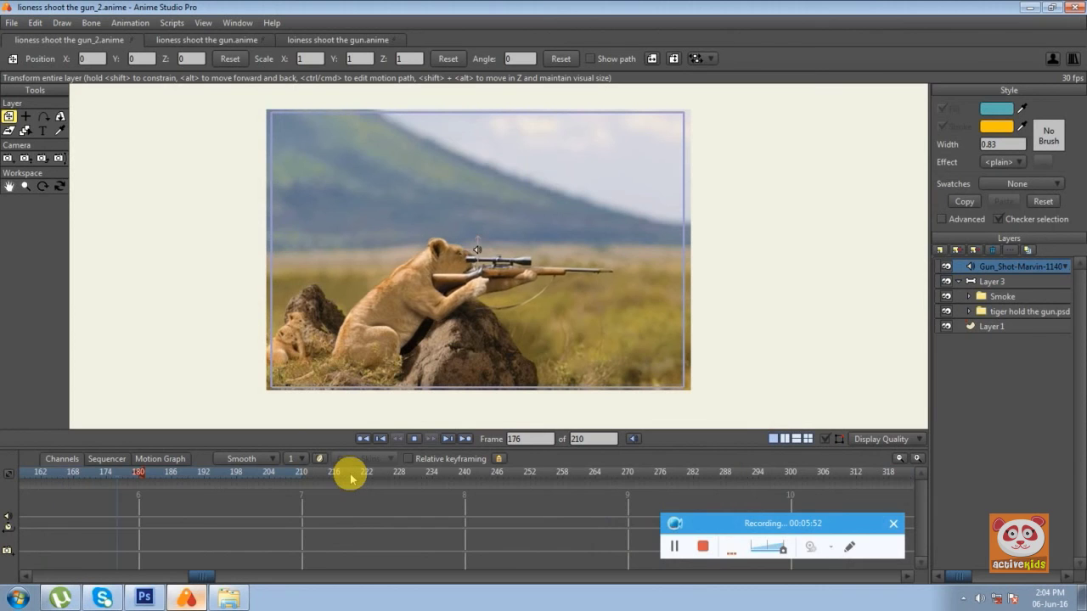
{"action": "left_click", "coordinate": [1030, 282]}
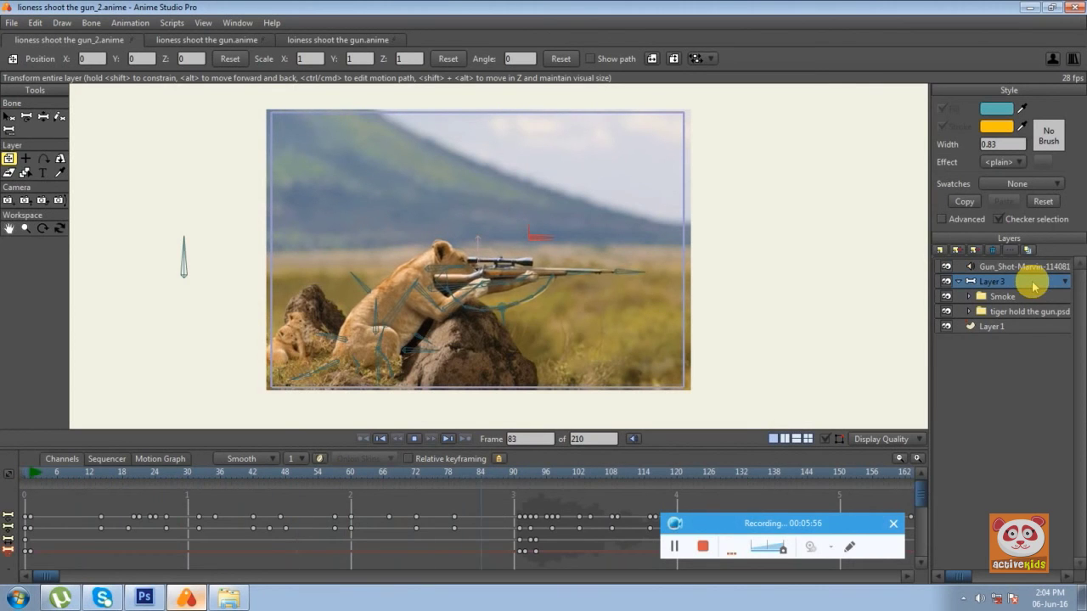
Set the animation export format to MP4 and confirm the export settings.
{"action": "left_click", "coordinate": [12, 23]}
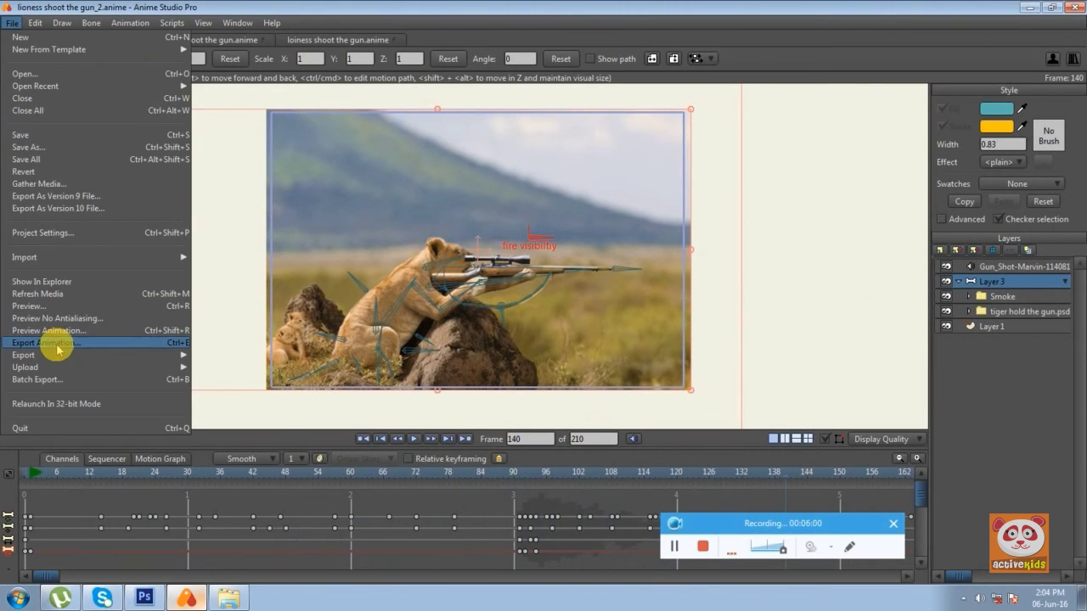
{"action": "left_click", "coordinate": [54, 342]}
{"action": "left_click", "coordinate": [913, 267]}
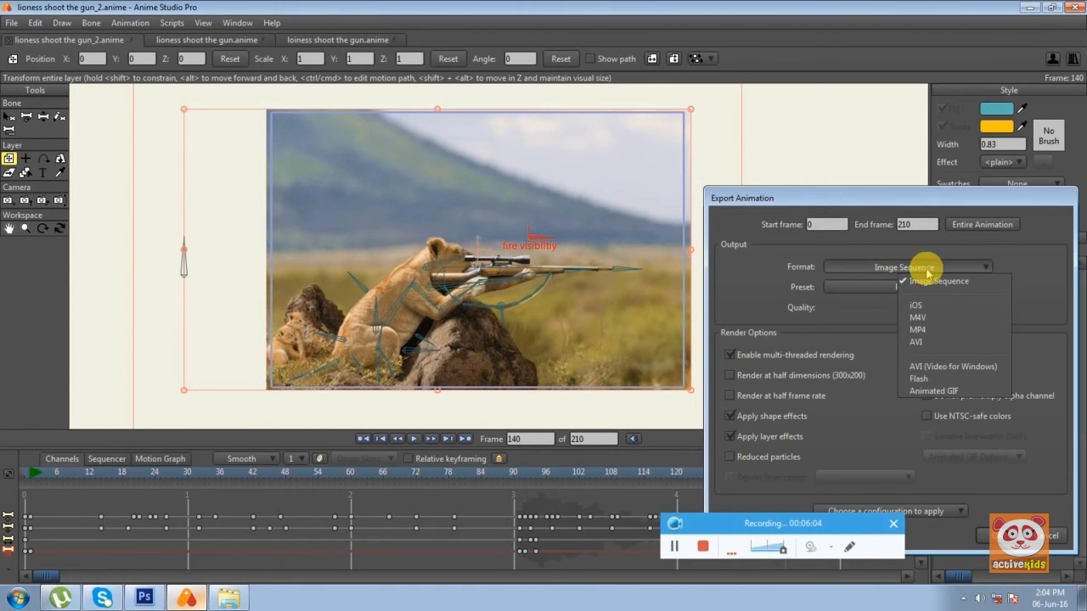
{"action": "left_click", "coordinate": [926, 312]}
{"action": "left_click", "coordinate": [997, 535]}
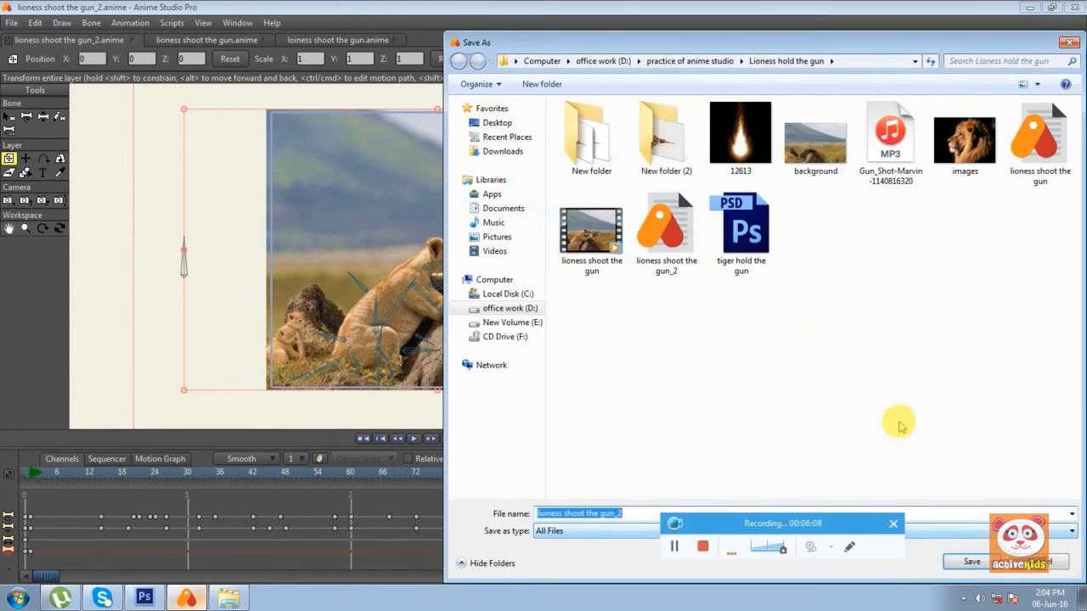
Target the Desktop's New folder with the file name 'lioness shoot the gun'.
{"action": "left_click", "coordinate": [496, 237]}
{"action": "left_click", "coordinate": [497, 123]}
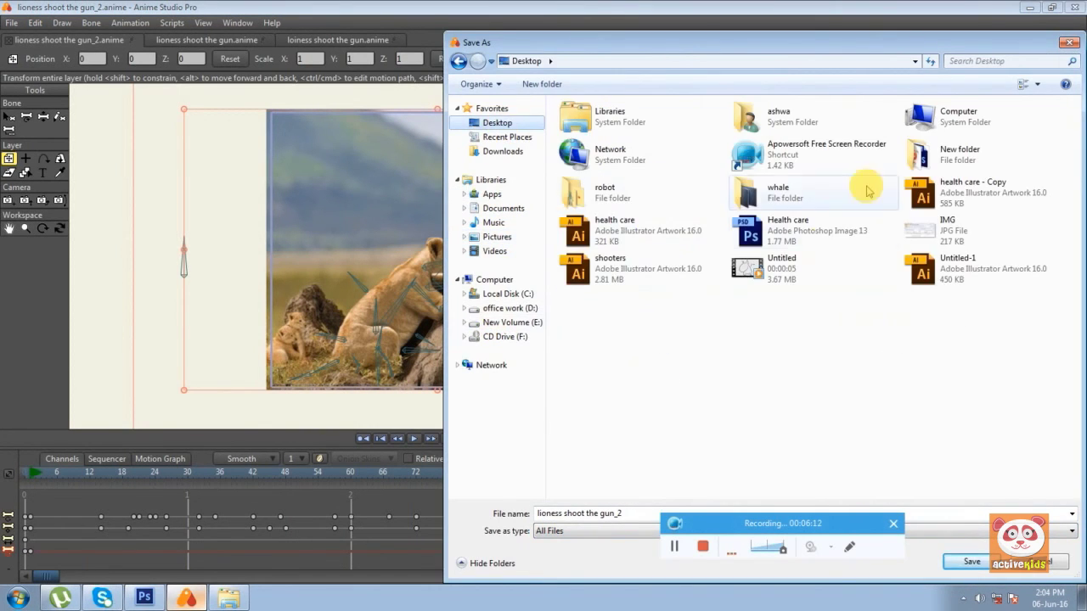
{"action": "double_click", "coordinate": [949, 154]}
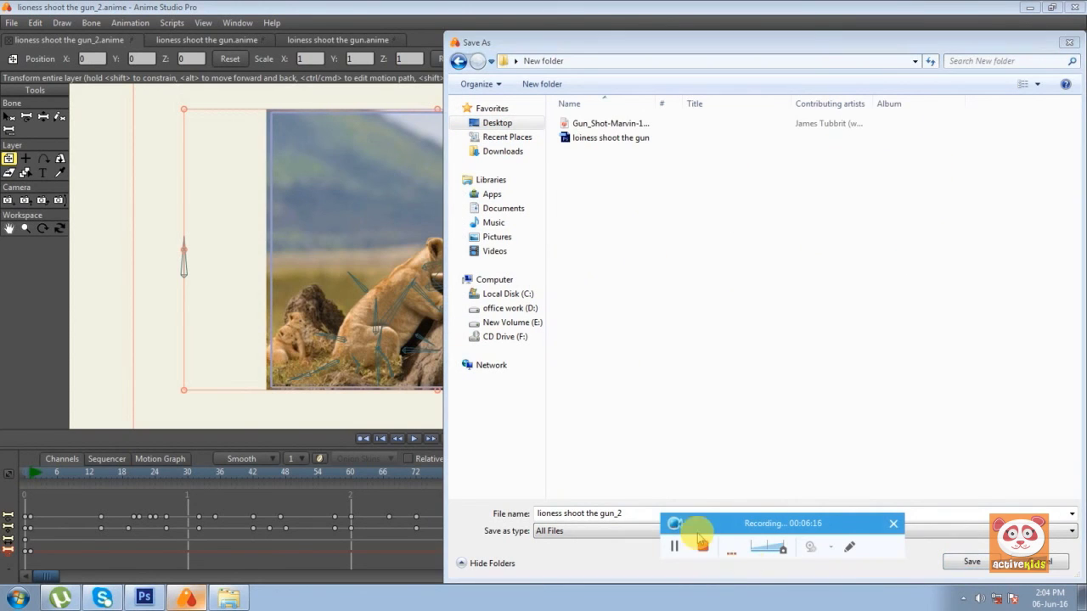
{"action": "left_click", "coordinate": [642, 513]}
{"action": "left_click", "coordinate": [968, 564]}
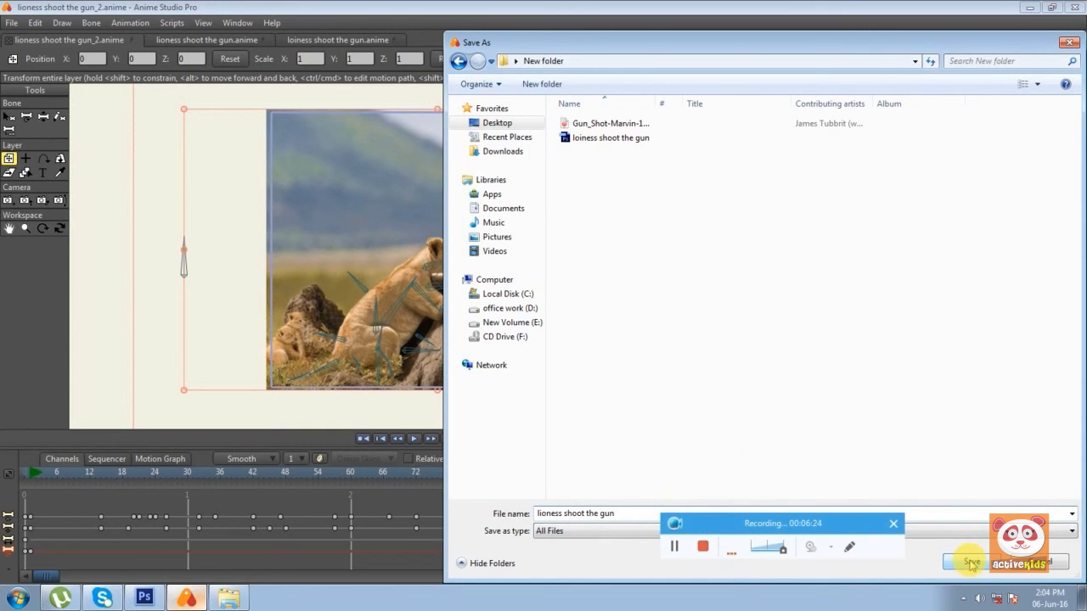
Save the MP4 export, then play lioness shoot the gun.mp4 from New folder in VLC.
{"action": "left_click", "coordinate": [971, 563]}
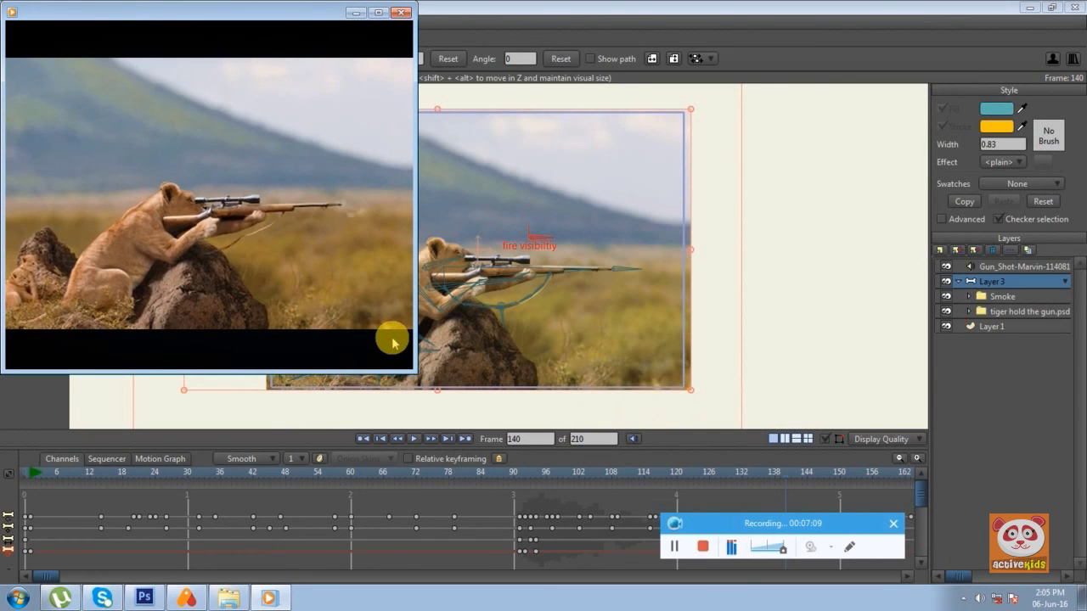
{"action": "left_click", "coordinate": [402, 13]}
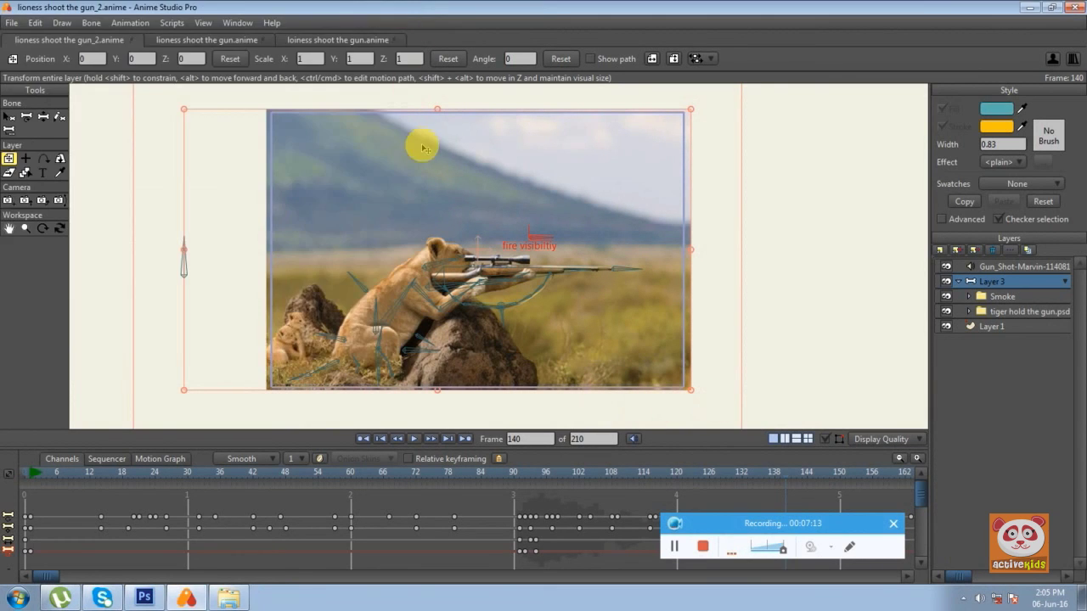
{"action": "double_click", "coordinate": [73, 167]}
{"action": "right_click", "coordinate": [162, 111]}
{"action": "left_click", "coordinate": [427, 218]}
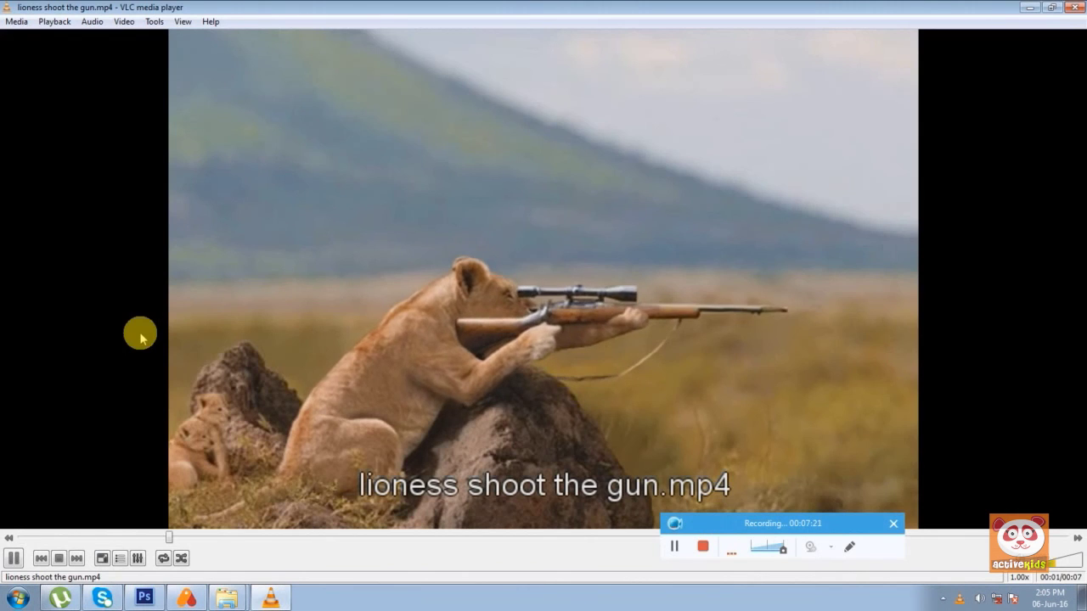